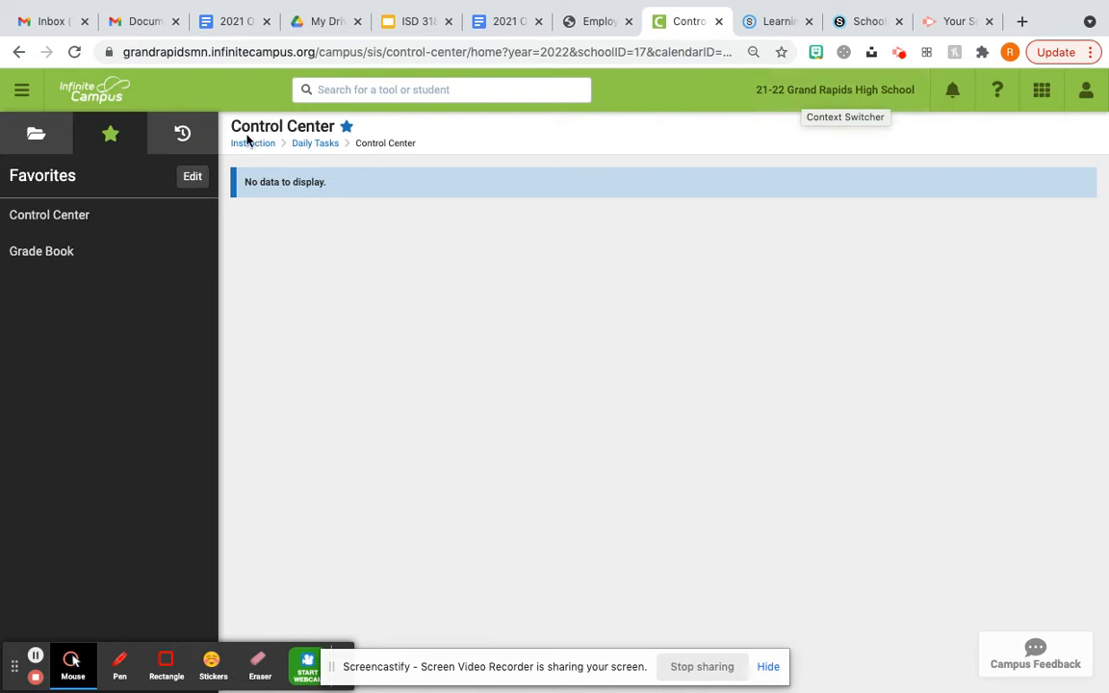
Open the Seating Charts tool from the Classroom Administration tools under Instruction
left_click(35, 138)
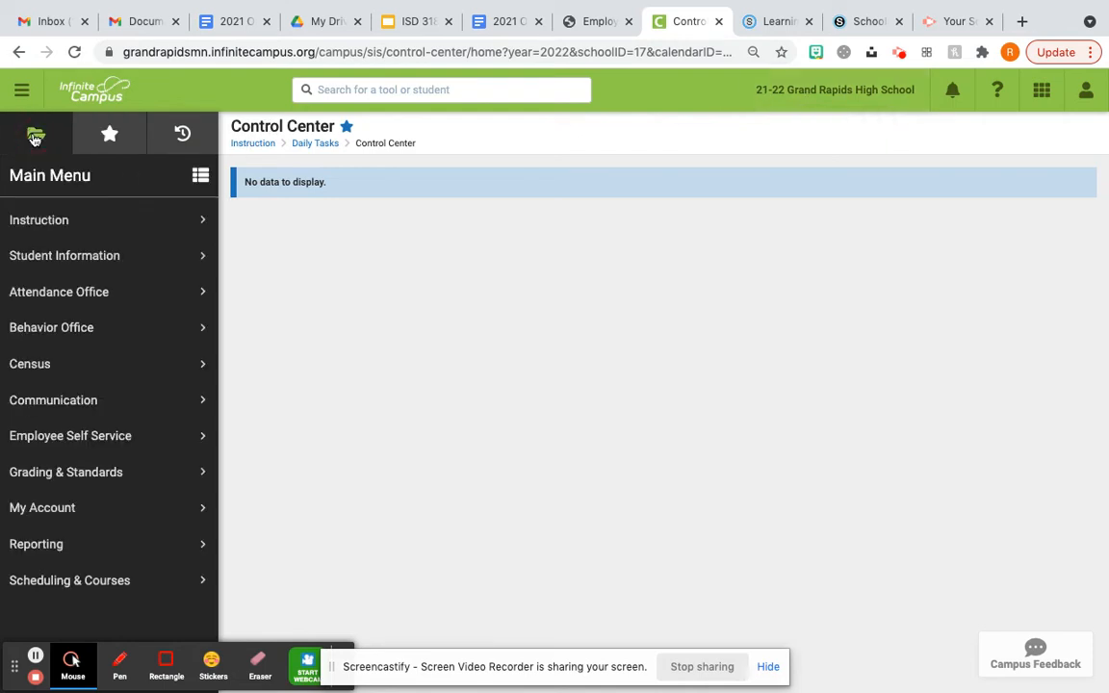
left_click(39, 223)
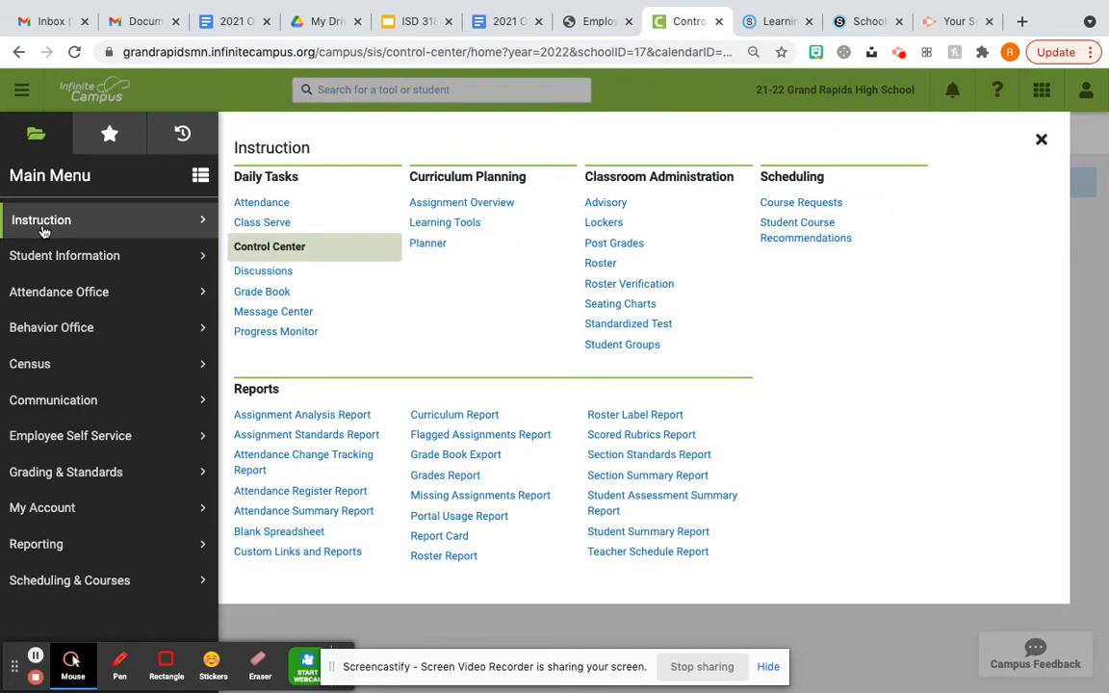
left_click(639, 305)
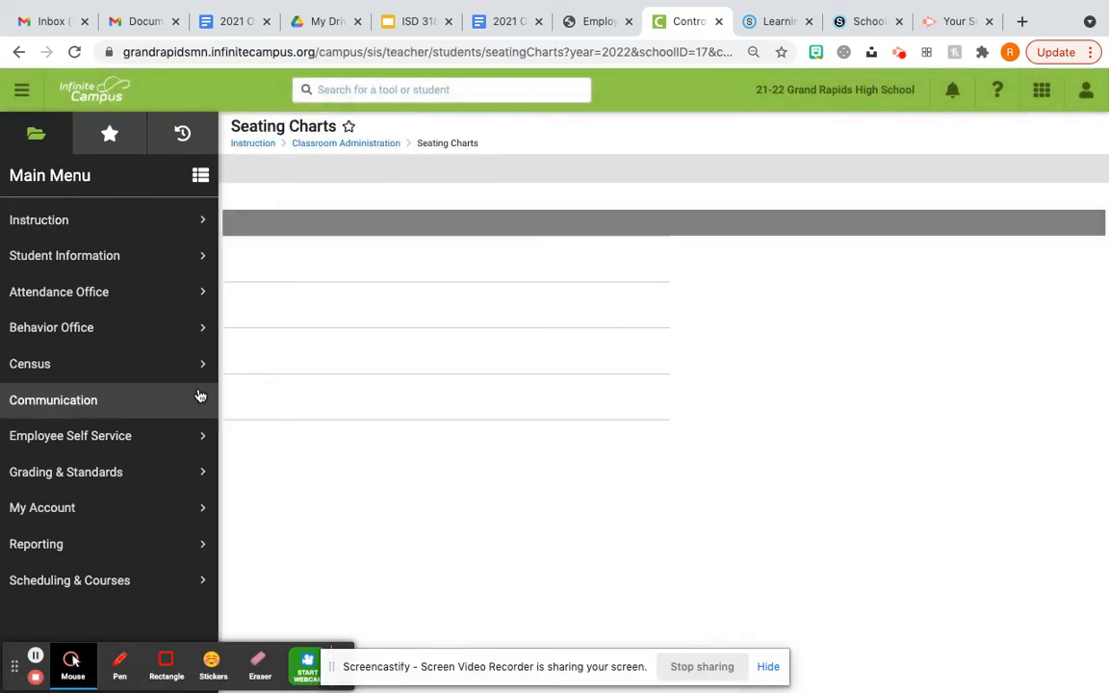
left_click(247, 176)
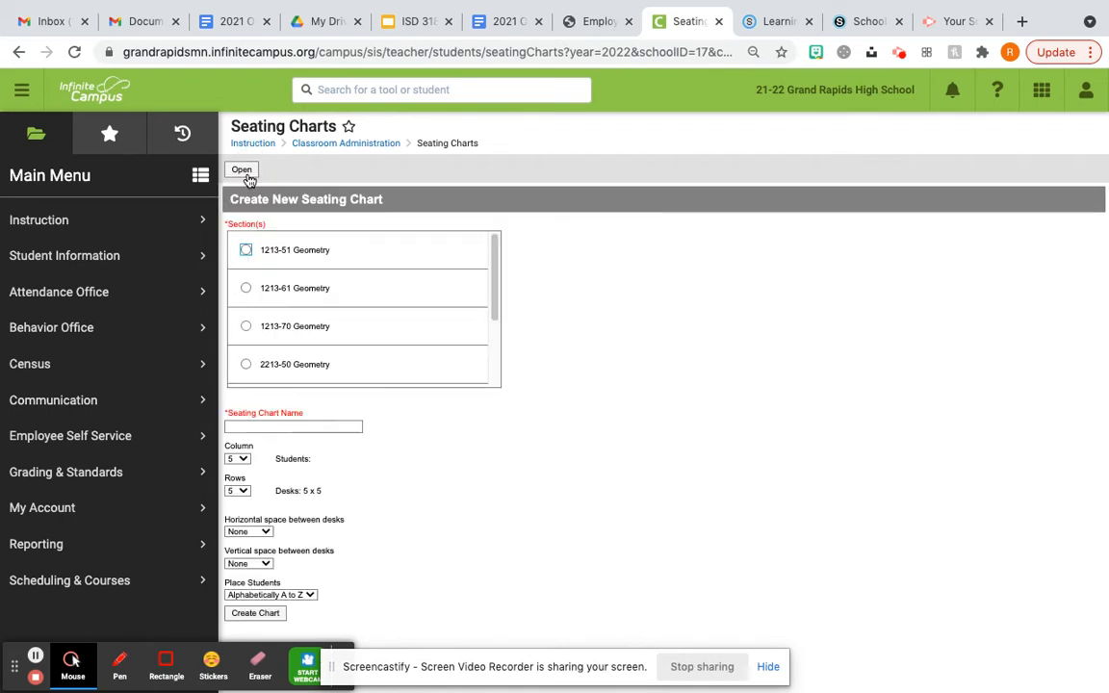
Choose section 1213-51 Geometry for the new seating chart and name the chart Hour 5
left_click(246, 251)
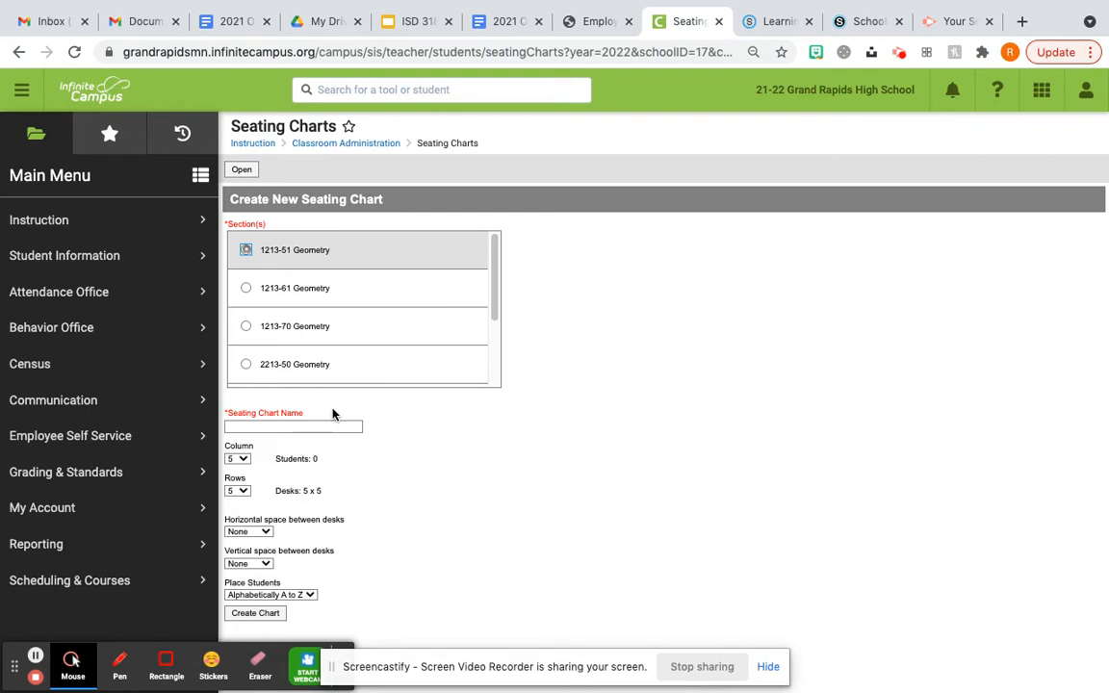
left_click(287, 429)
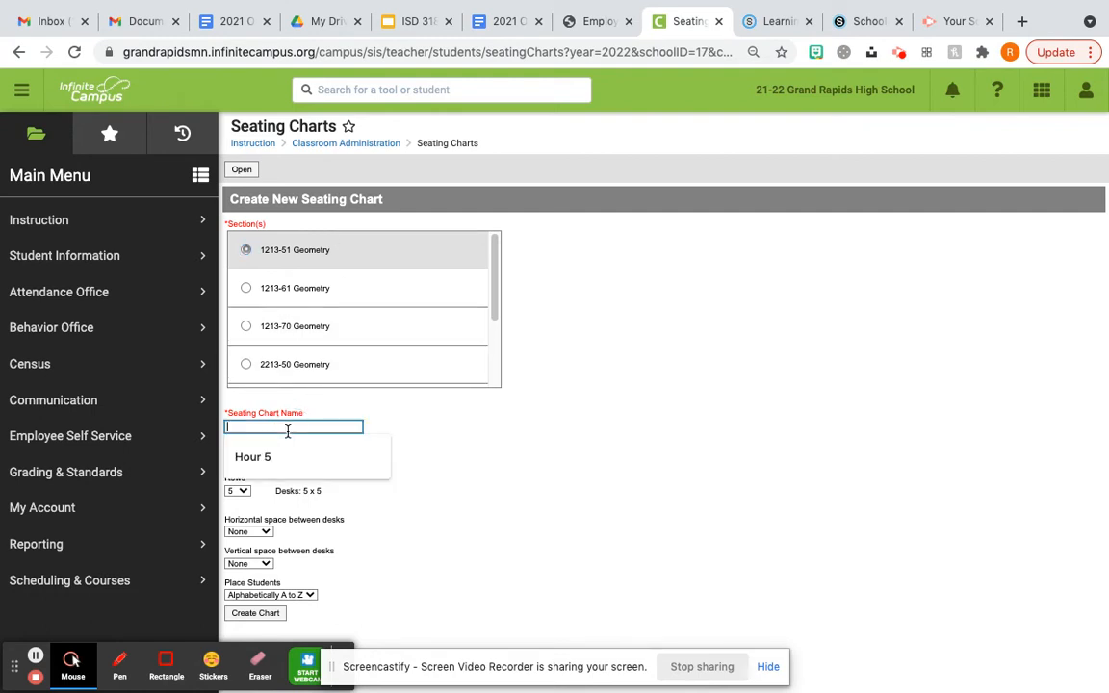
type("Hour 5")
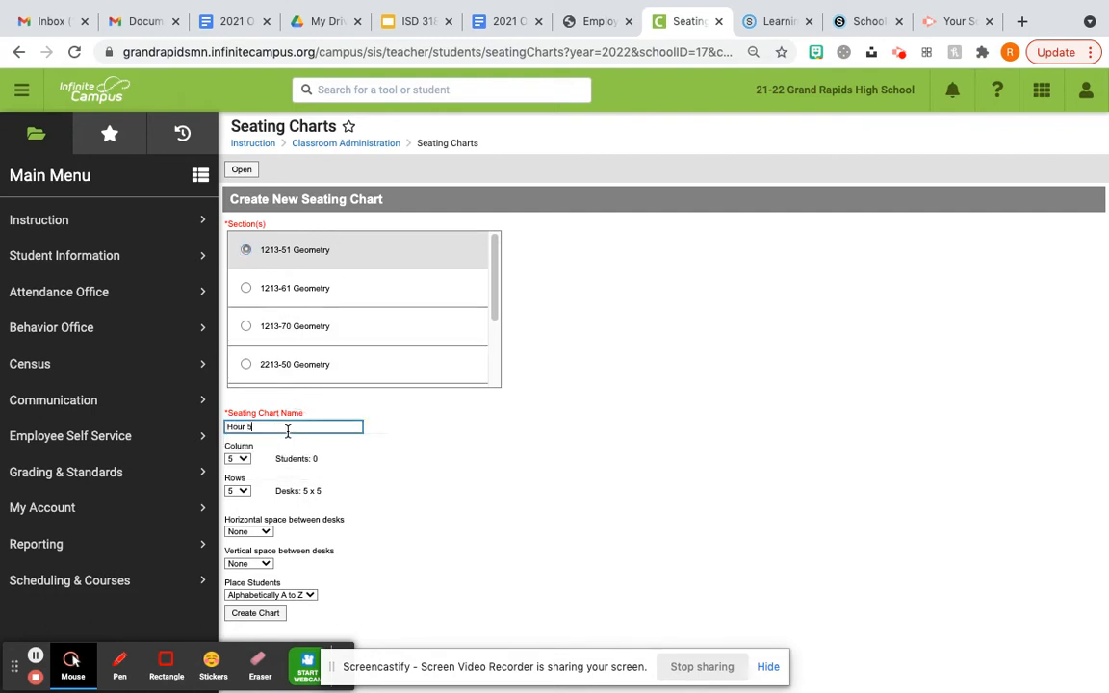
Set the seating chart's desk layout to 4 columns and 8 rows
left_click(243, 460)
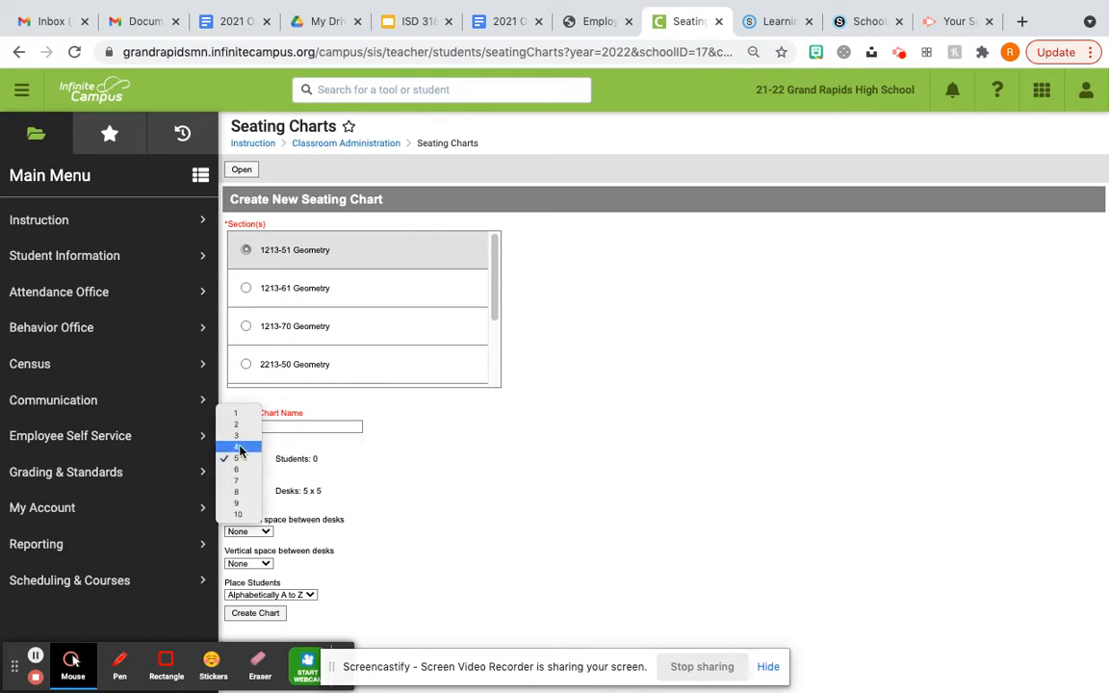
left_click(239, 448)
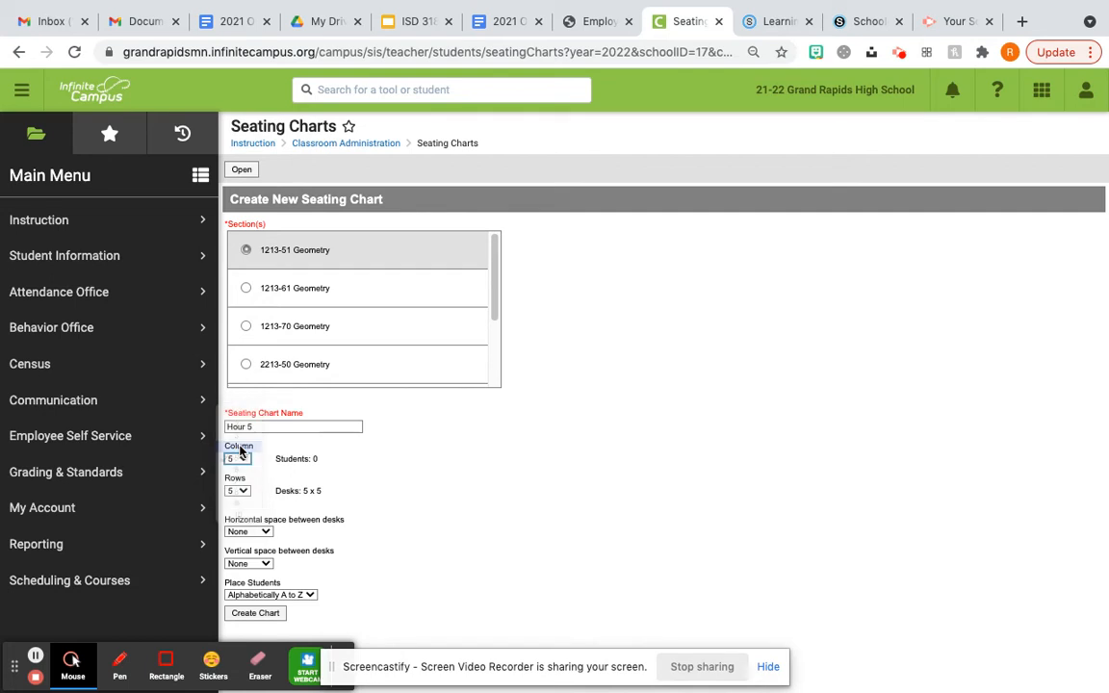
left_click(241, 492)
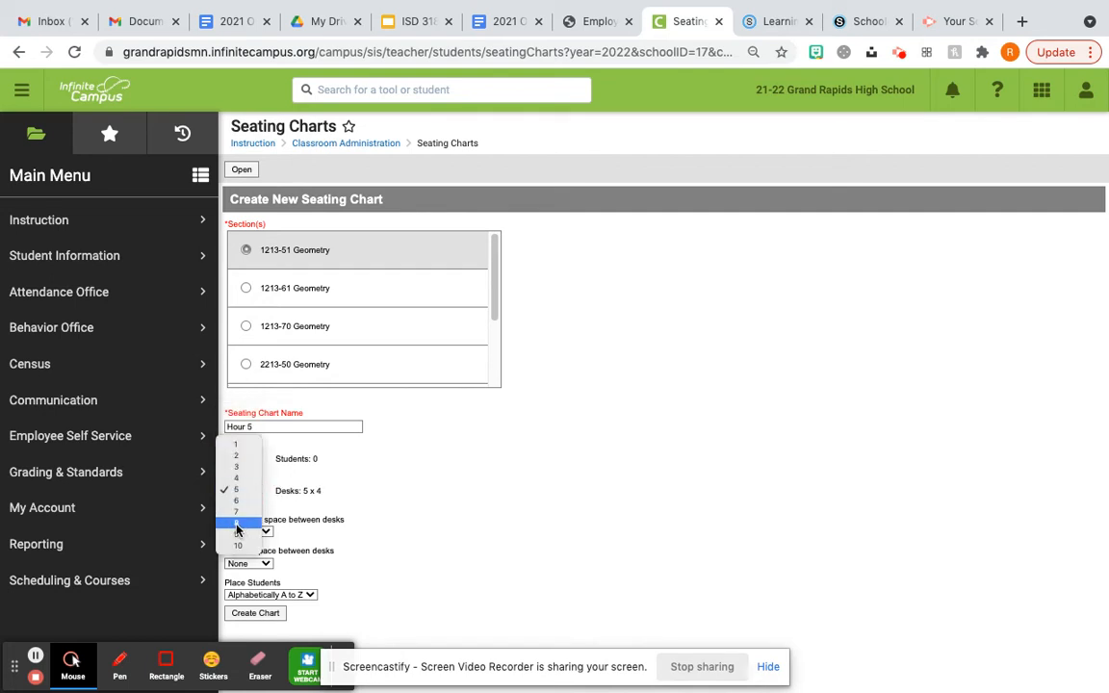
left_click(237, 526)
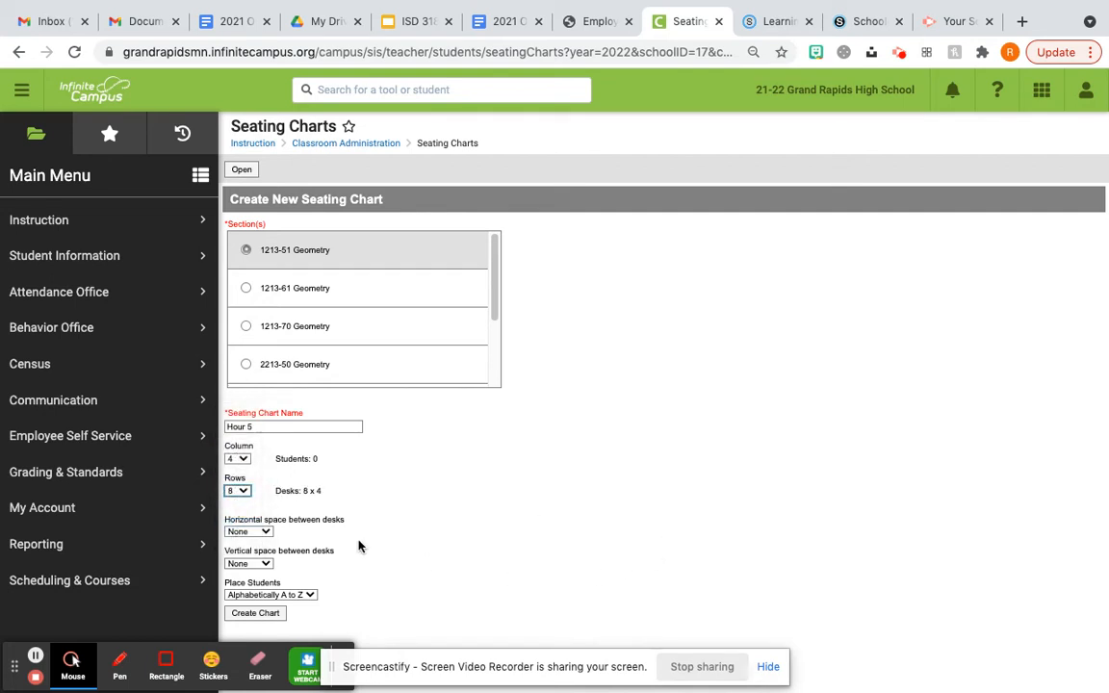
Create the chart with no horizontal or vertical space between desks and students placed alphabetically A to Z
left_click(249, 533)
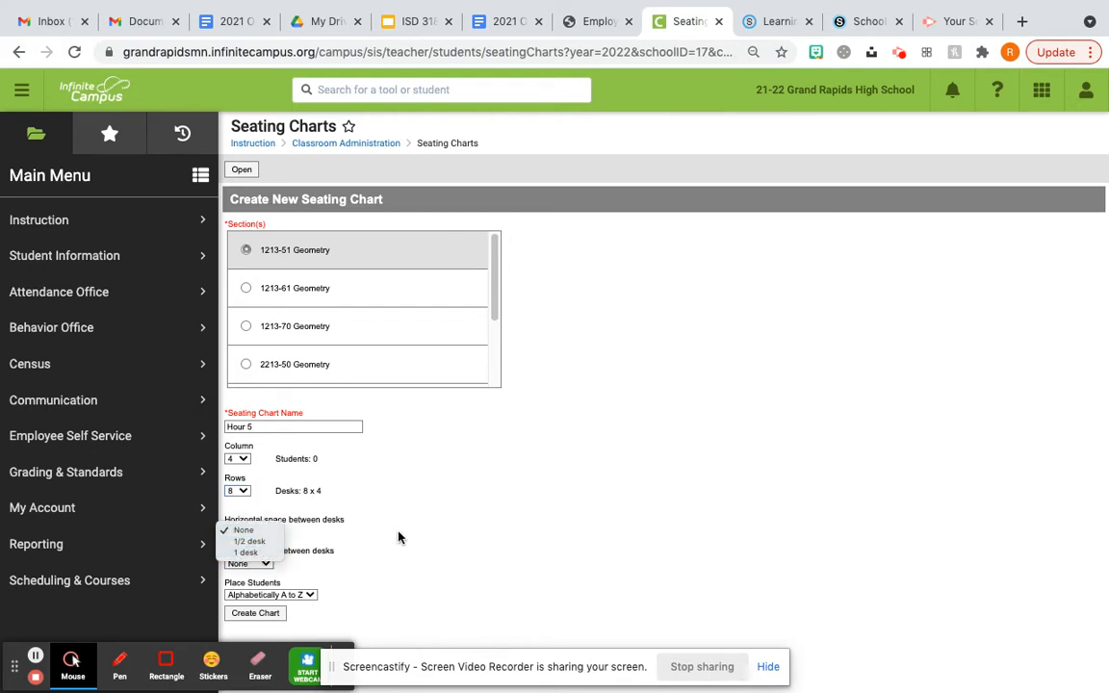
left_click(424, 543)
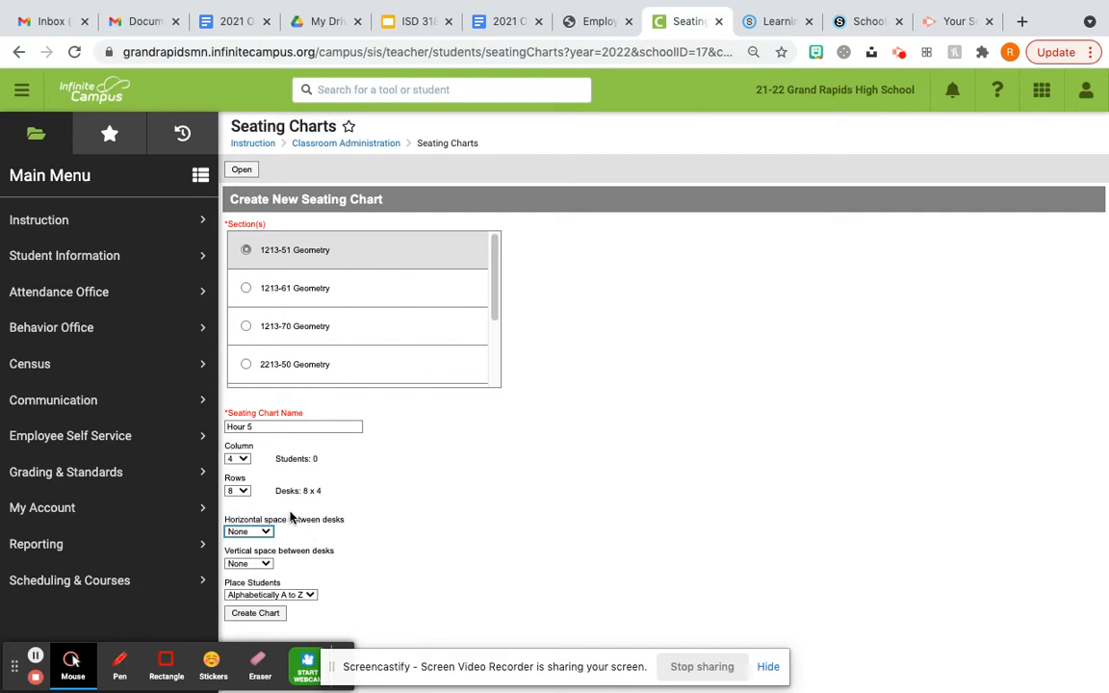
left_click(246, 564)
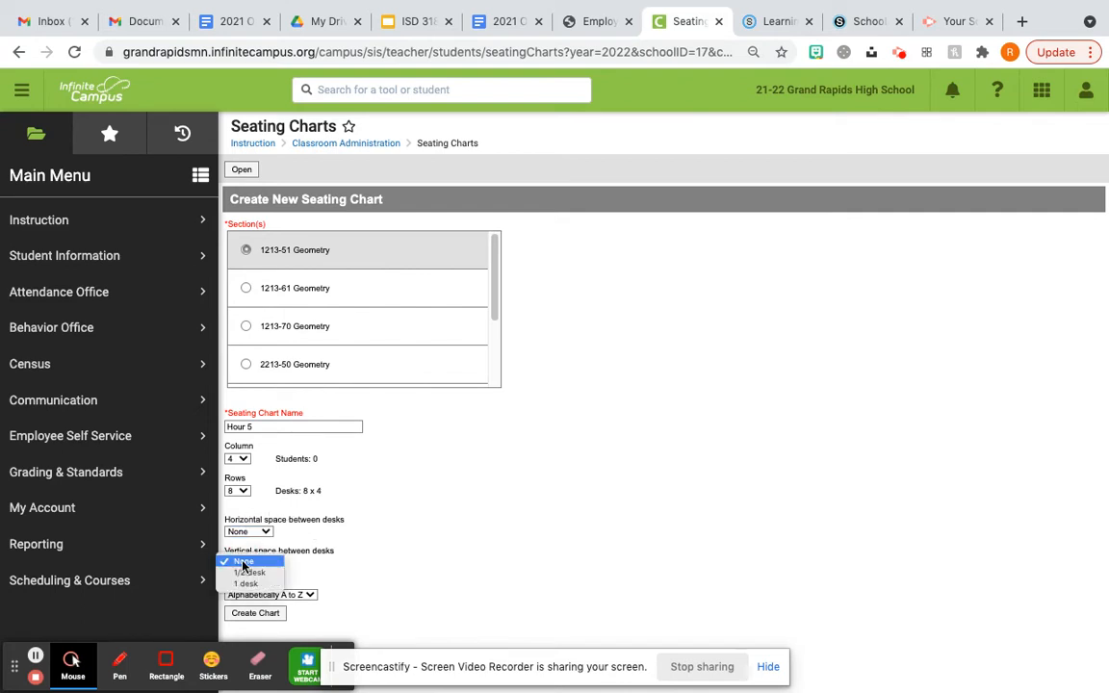
left_click(356, 571)
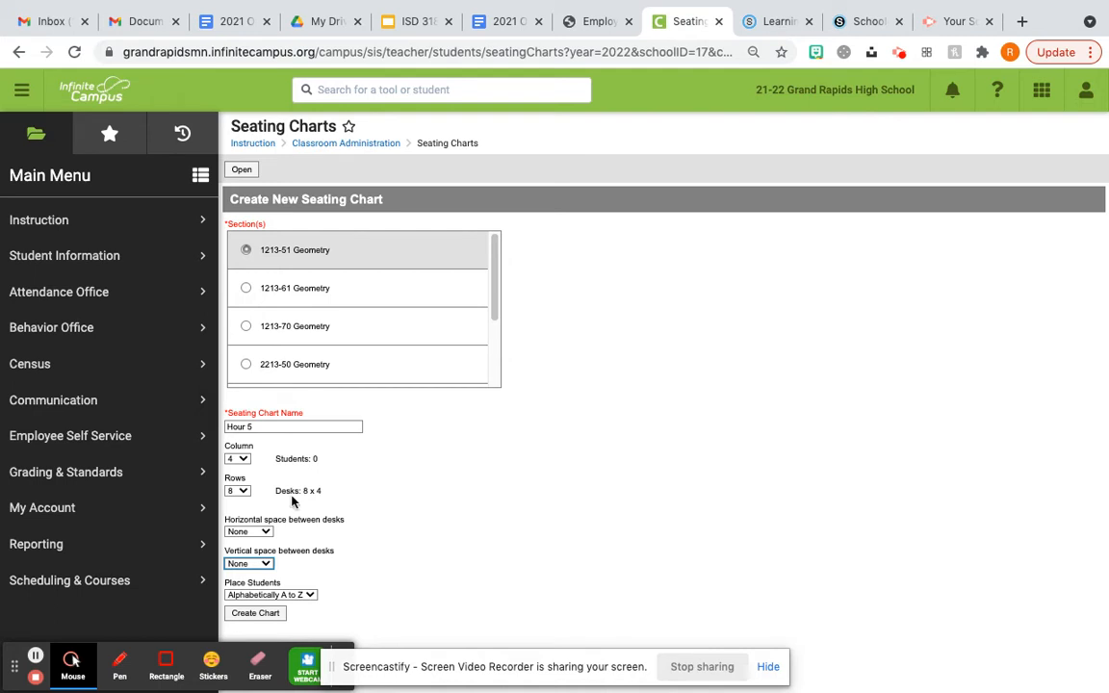
left_click(282, 596)
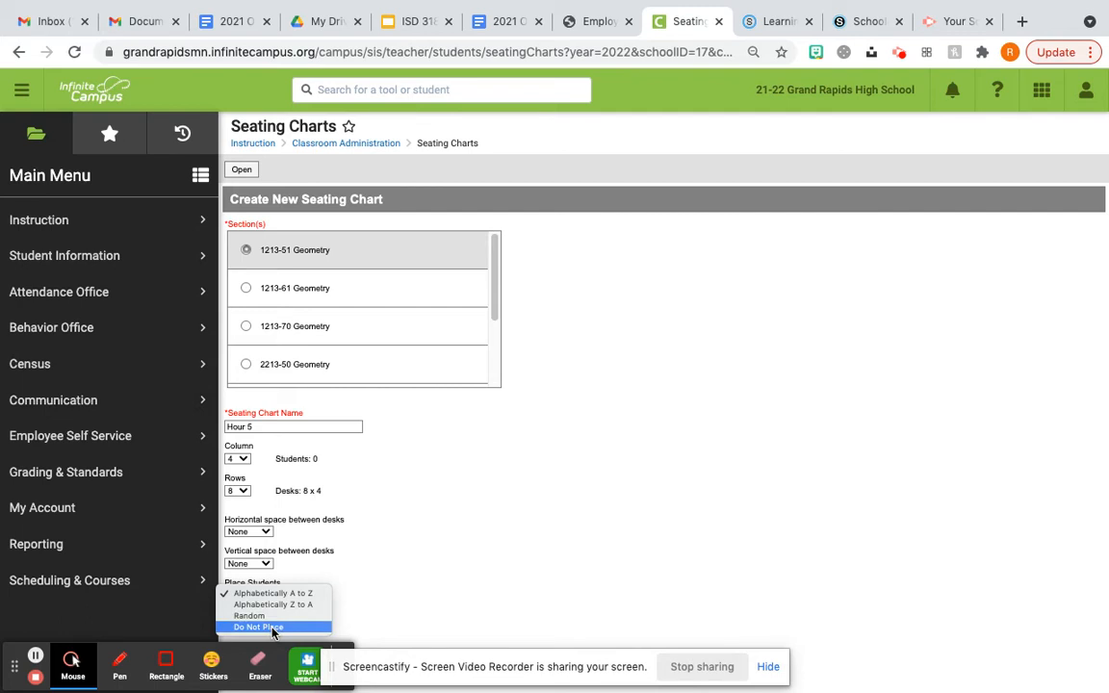
left_click(485, 572)
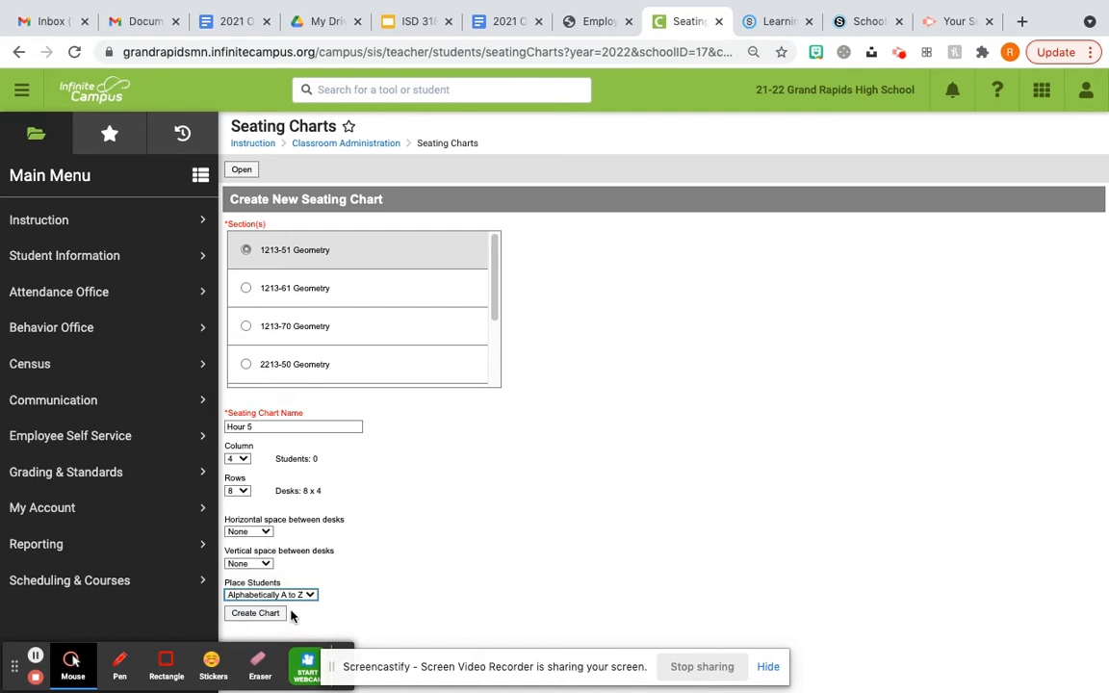
left_click(242, 614)
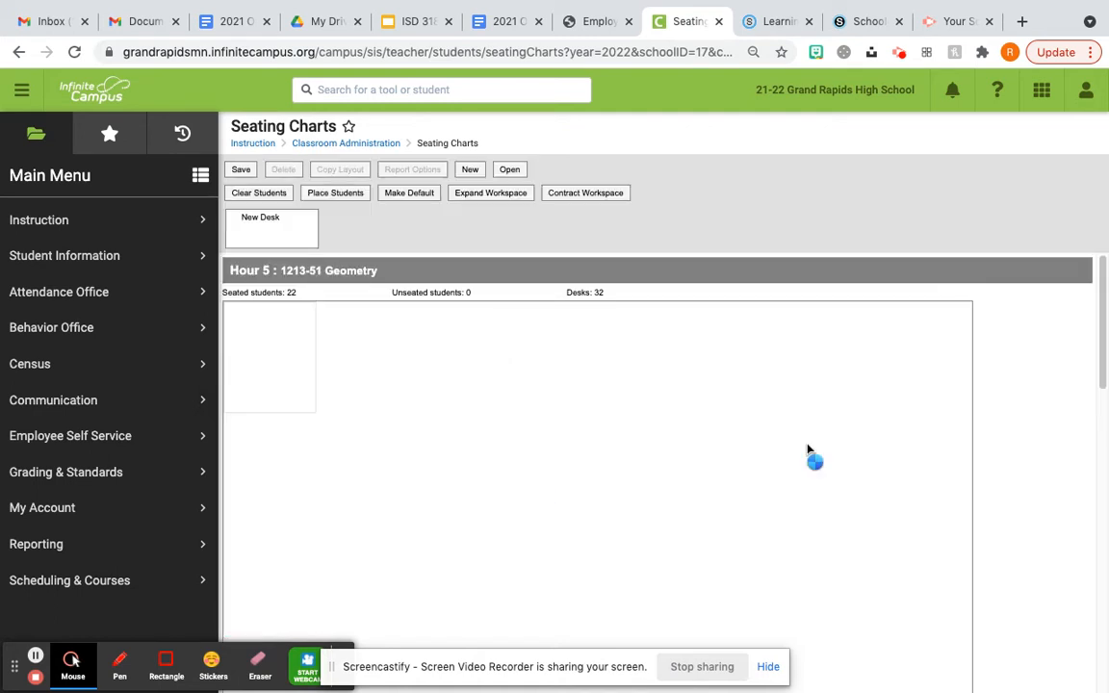
Examine the placement of the students and the empty desks throughout the new chart
scroll(861, 488, "down", 5)
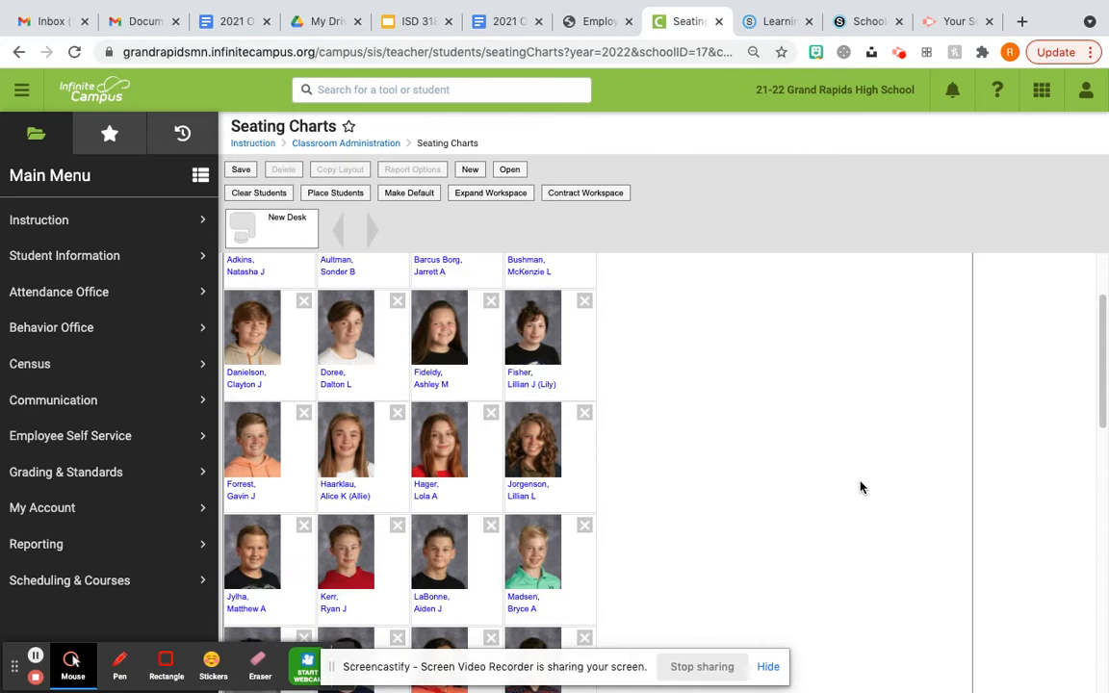
scroll(861, 488, "down", 3)
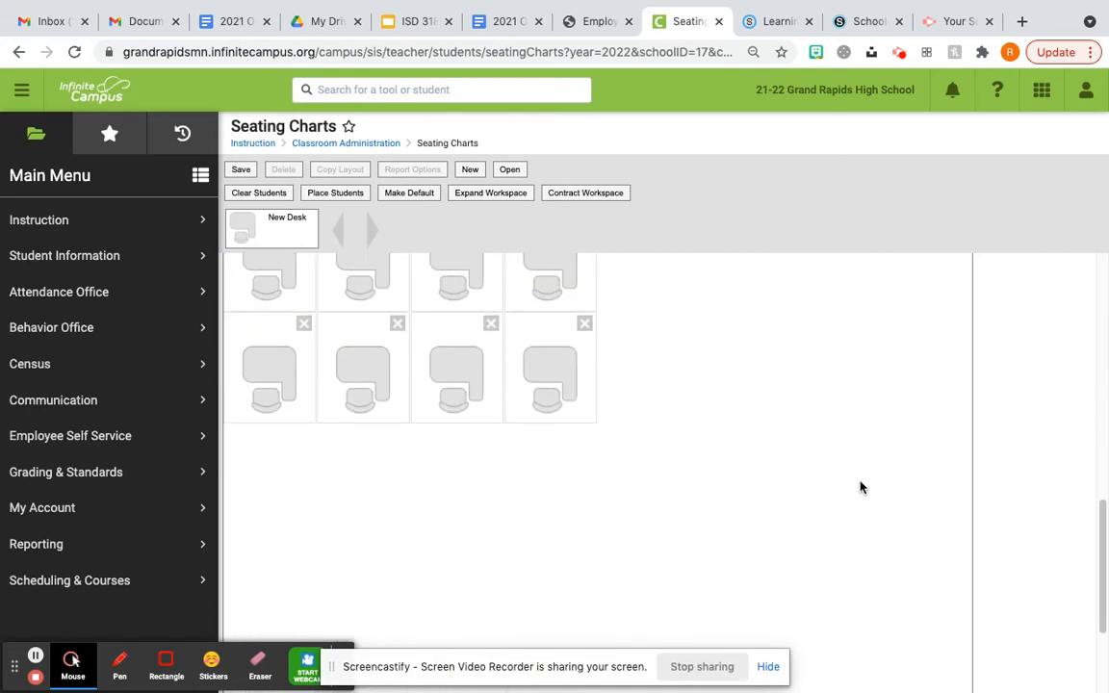
scroll(861, 488, "up", 5)
scroll(862, 488, "up", 3)
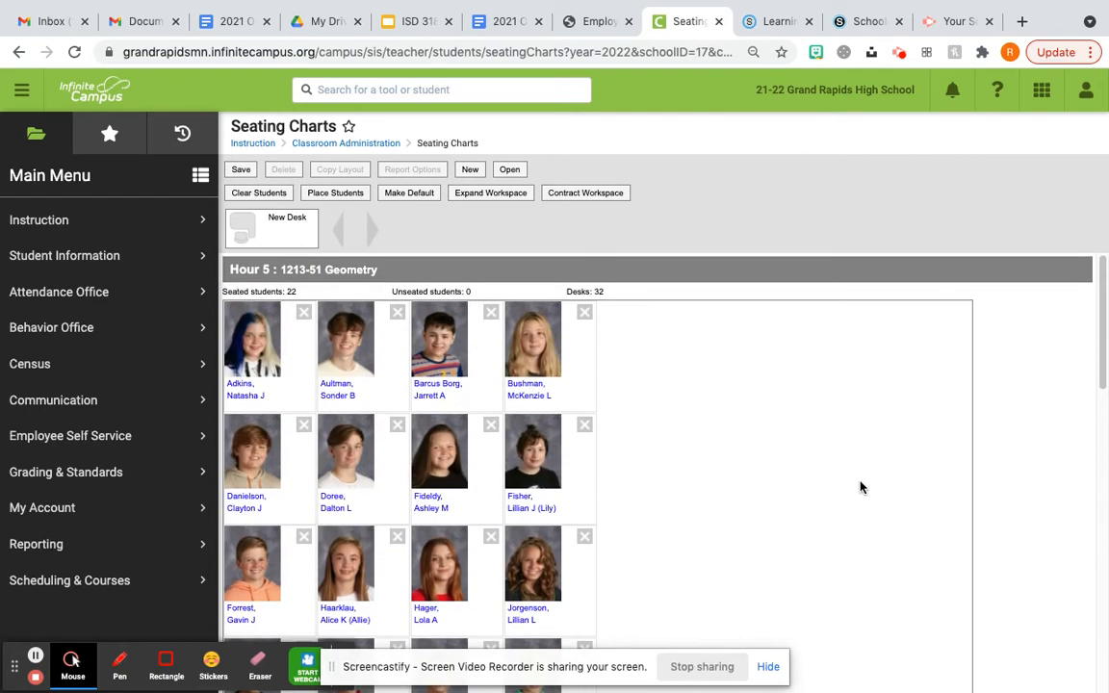
scroll(861, 488, "down", 5)
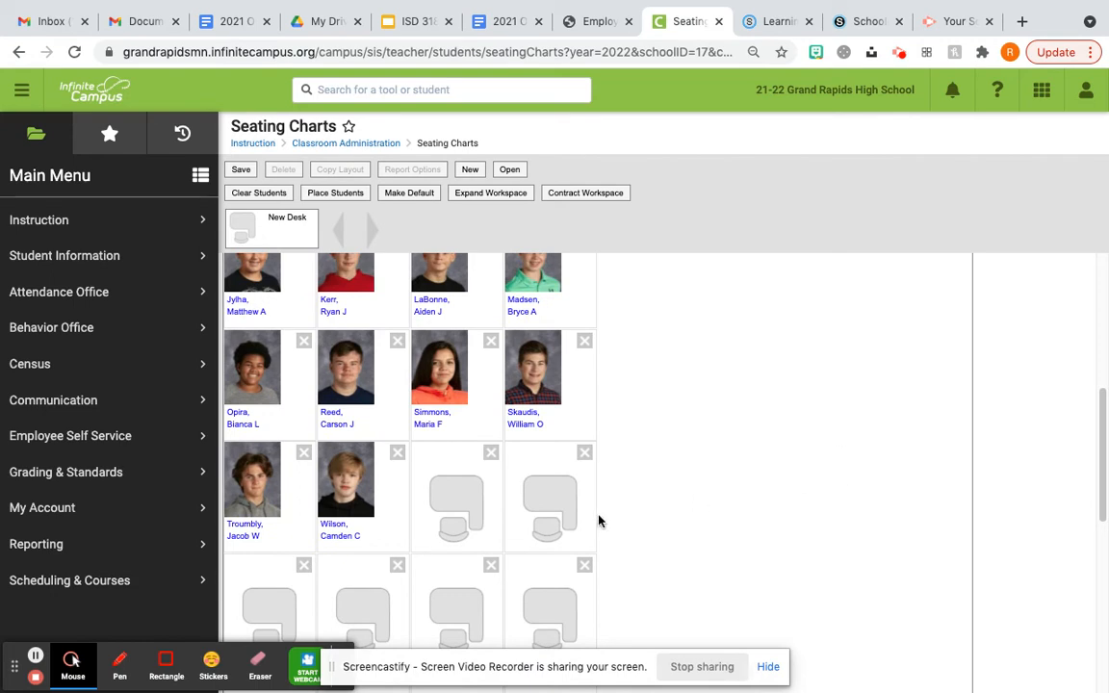
scroll(656, 525, "down", 5)
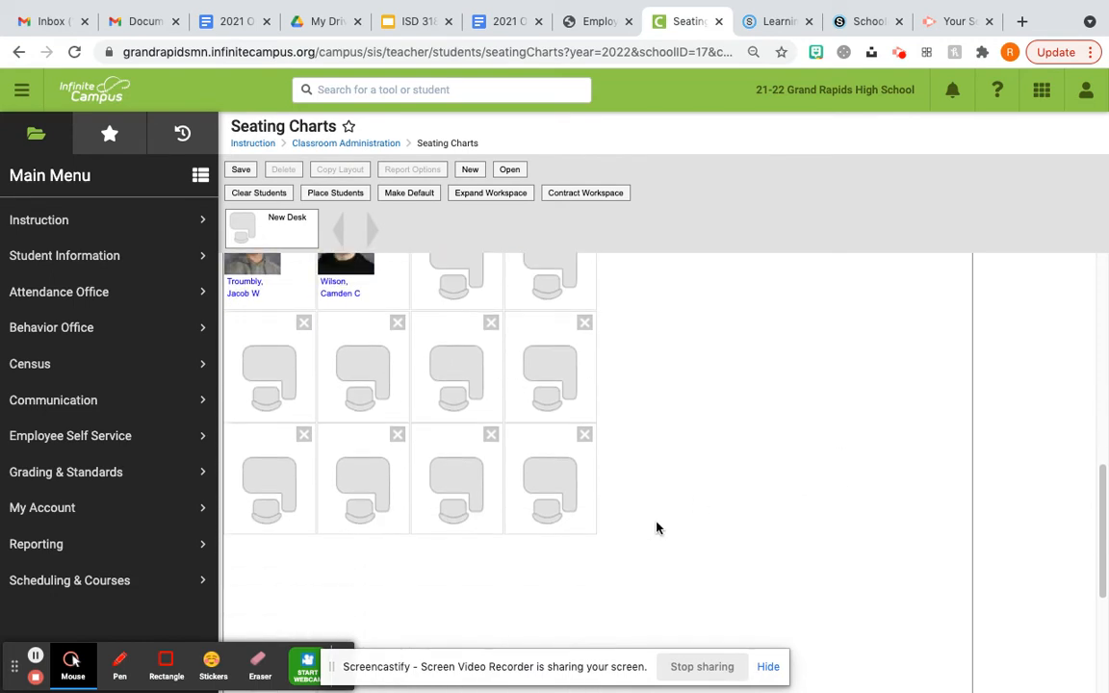
scroll(655, 527, "up", 10)
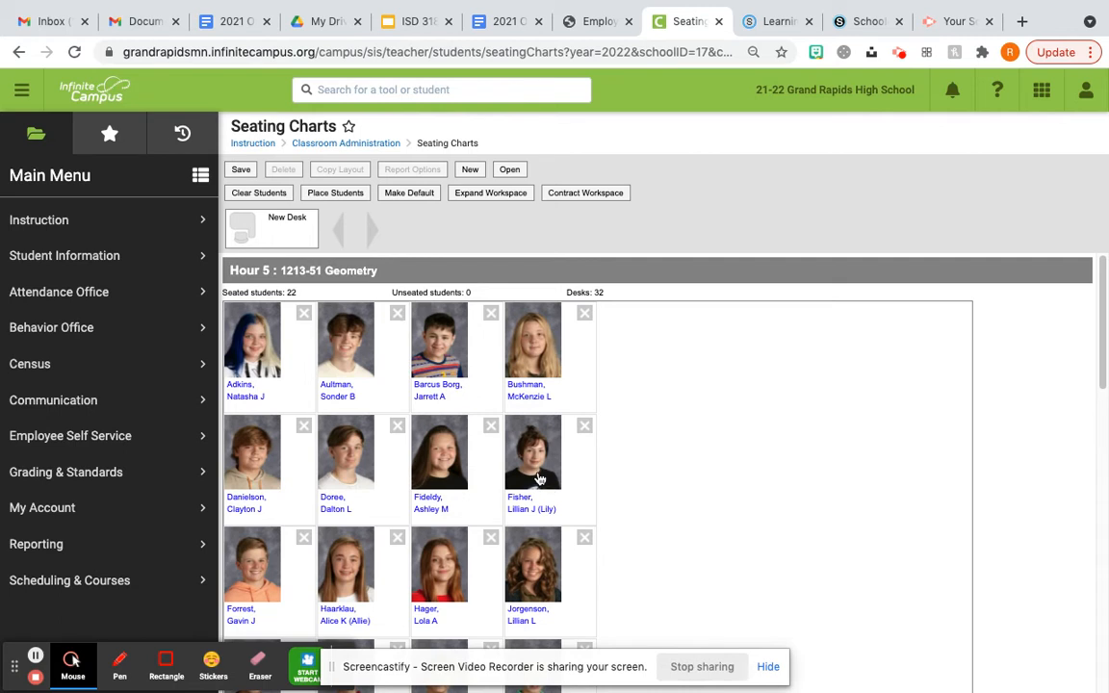
Move the last desk of the second row to the end of the first row and spread the five first-row desks evenly apart
left_click_drag(539, 479, 685, 343)
left_click_drag(556, 342, 595, 338)
left_click_drag(698, 336, 715, 338)
left_click_drag(438, 340, 462, 339)
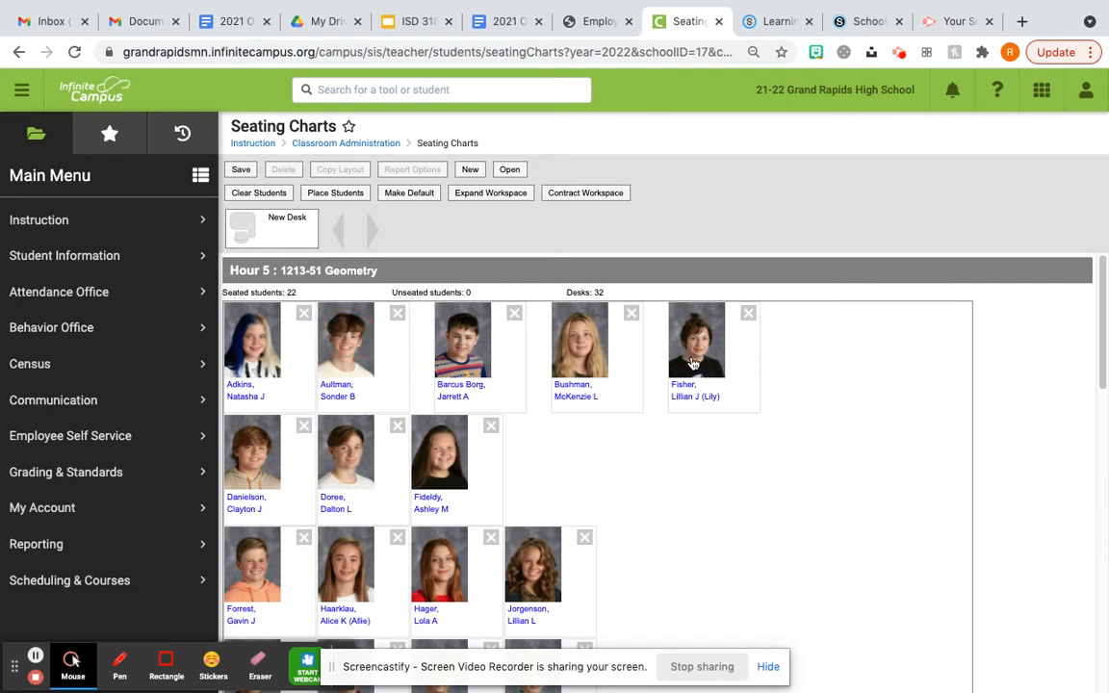
left_click_drag(715, 363, 738, 363)
left_click_drag(573, 355, 596, 354)
left_click_drag(453, 357, 478, 357)
left_click_drag(344, 337, 368, 337)
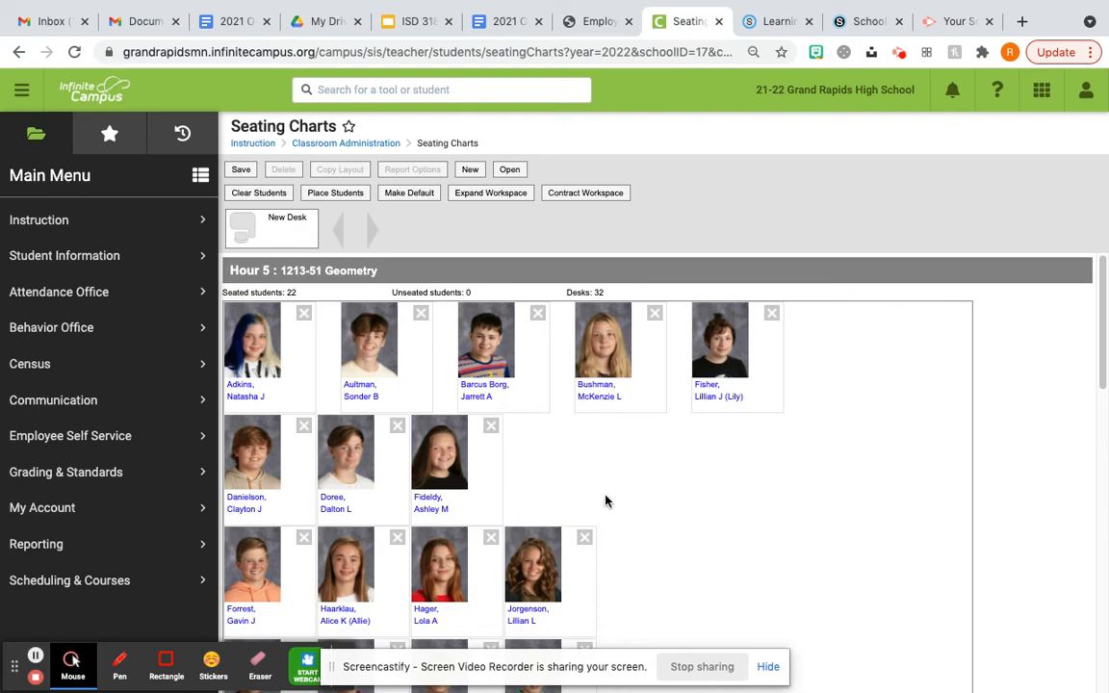
Save the rearranged Hour 5 seating chart
scroll(614, 471, "down", 5)
scroll(612, 471, "up", 6)
left_click(242, 171)
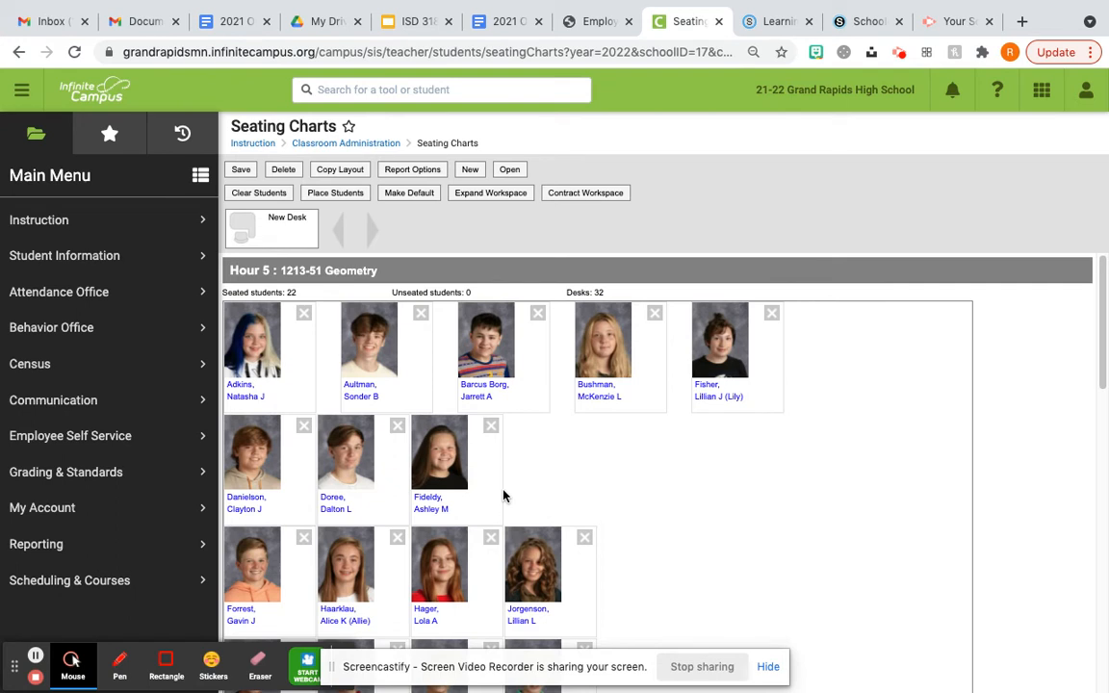
Generate a portrait seating chart report showing last names, first names and pictures, then return to the chart and close the report options
left_click(414, 170)
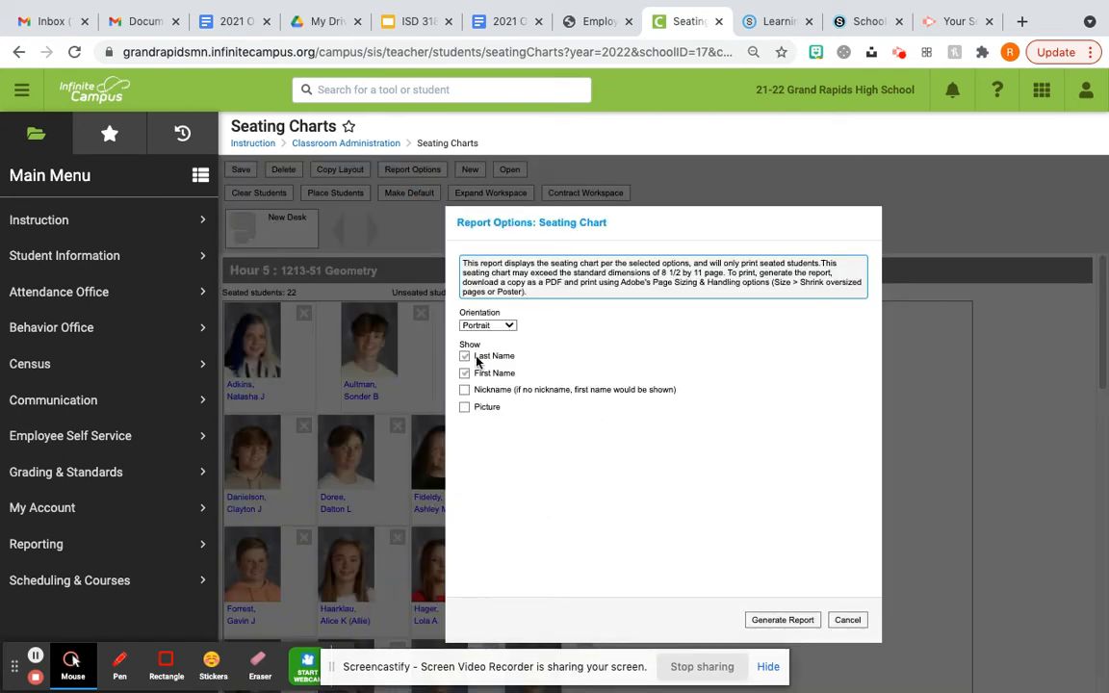
left_click(465, 374)
left_click(464, 373)
left_click(465, 407)
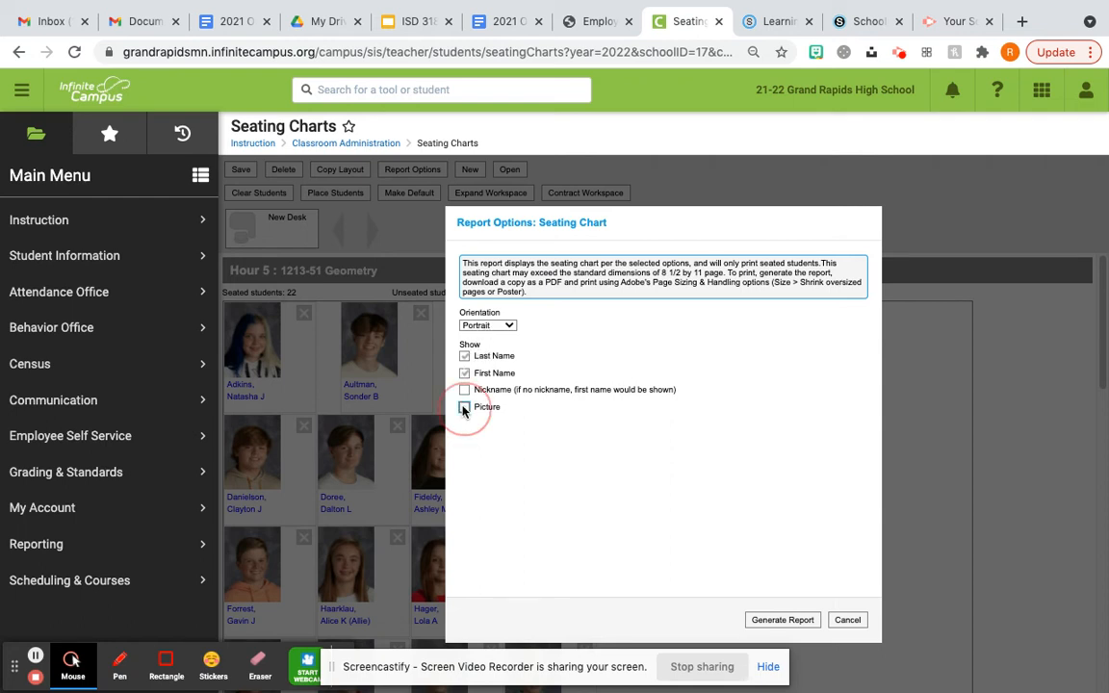
left_click(494, 328)
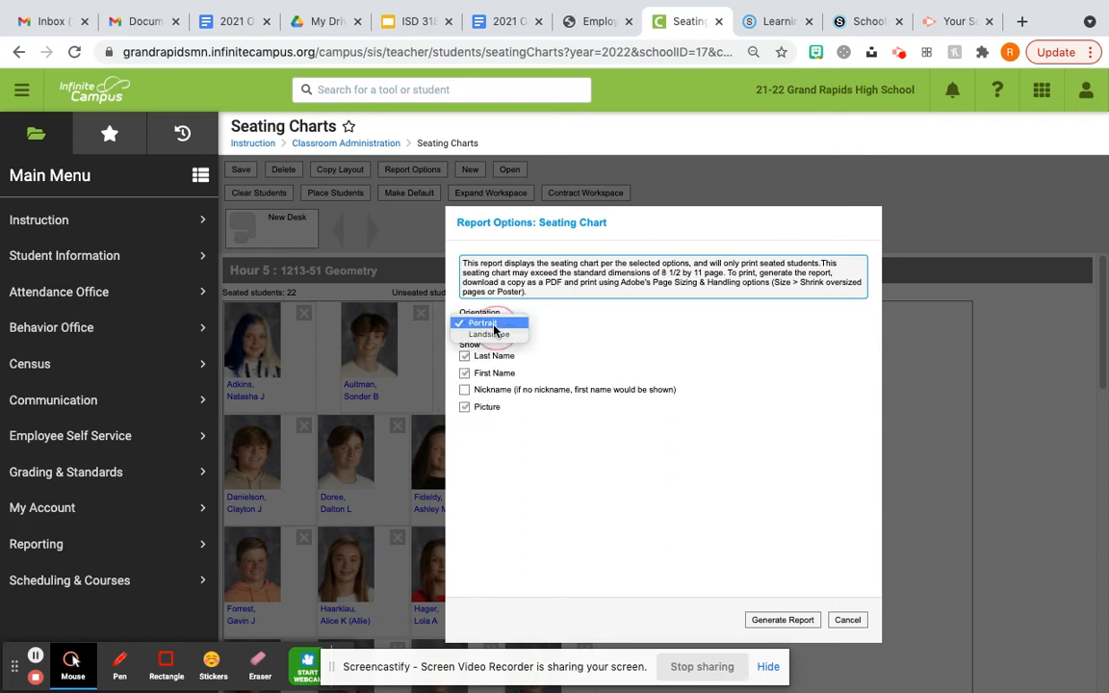
left_click(494, 326)
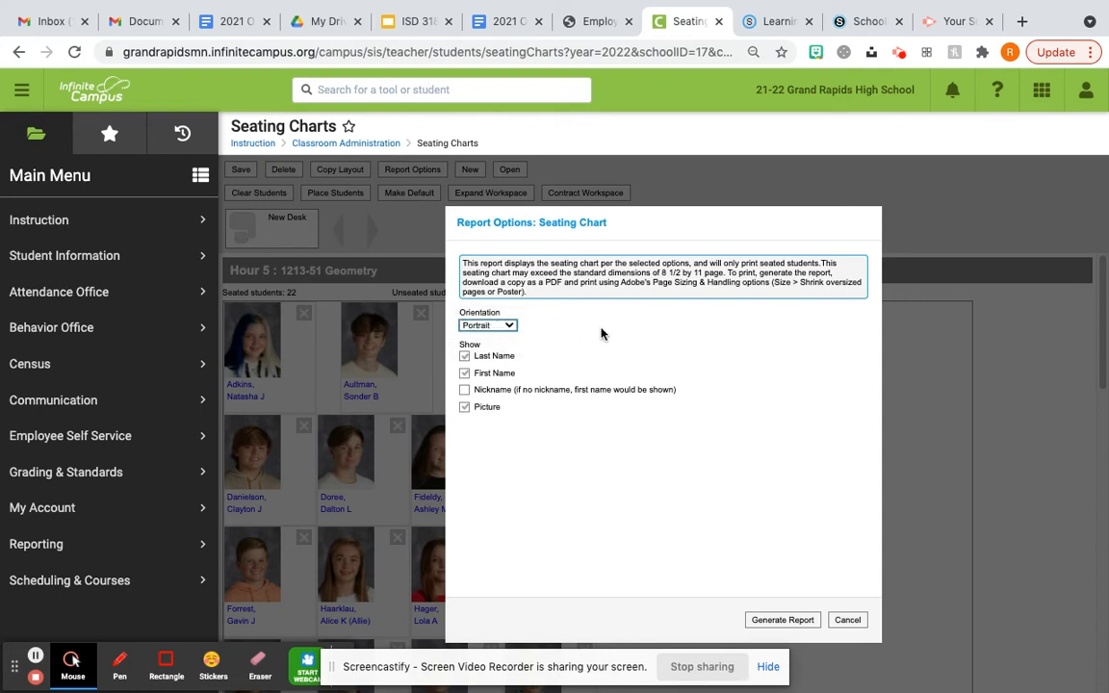
left_click(771, 622)
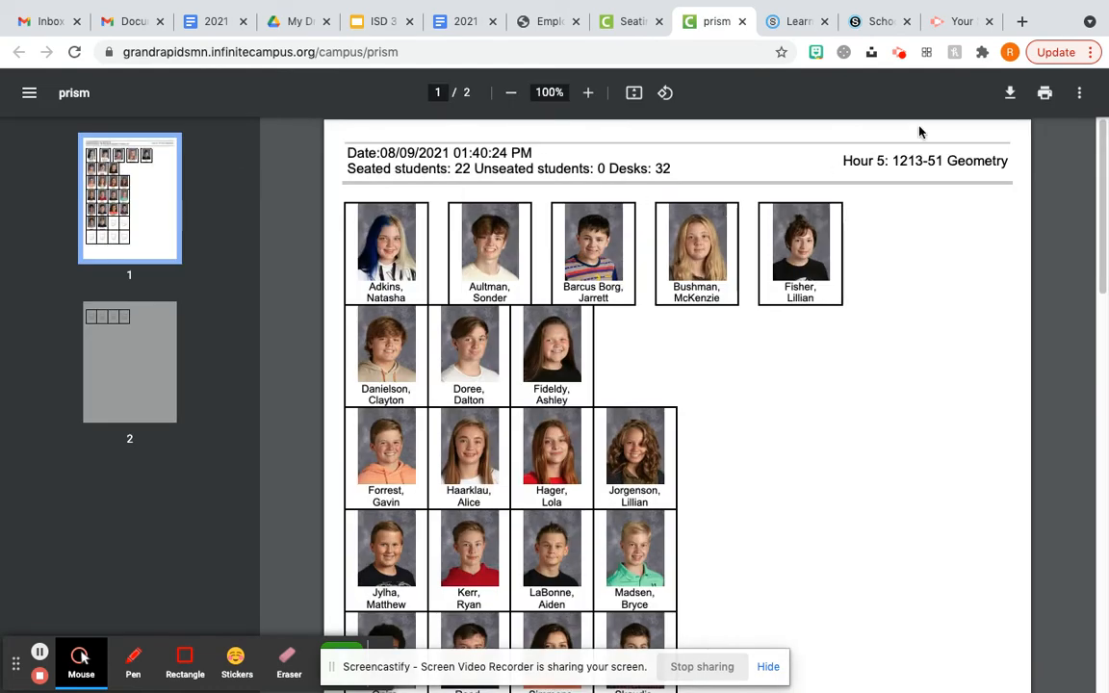
left_click(622, 27)
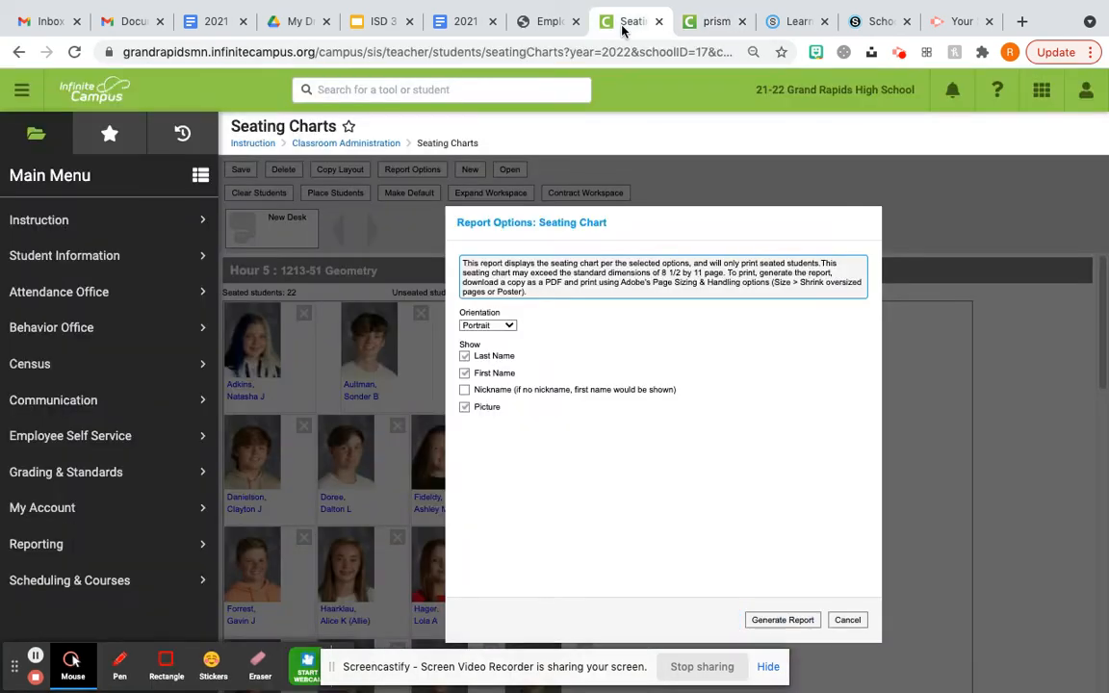
left_click(847, 621)
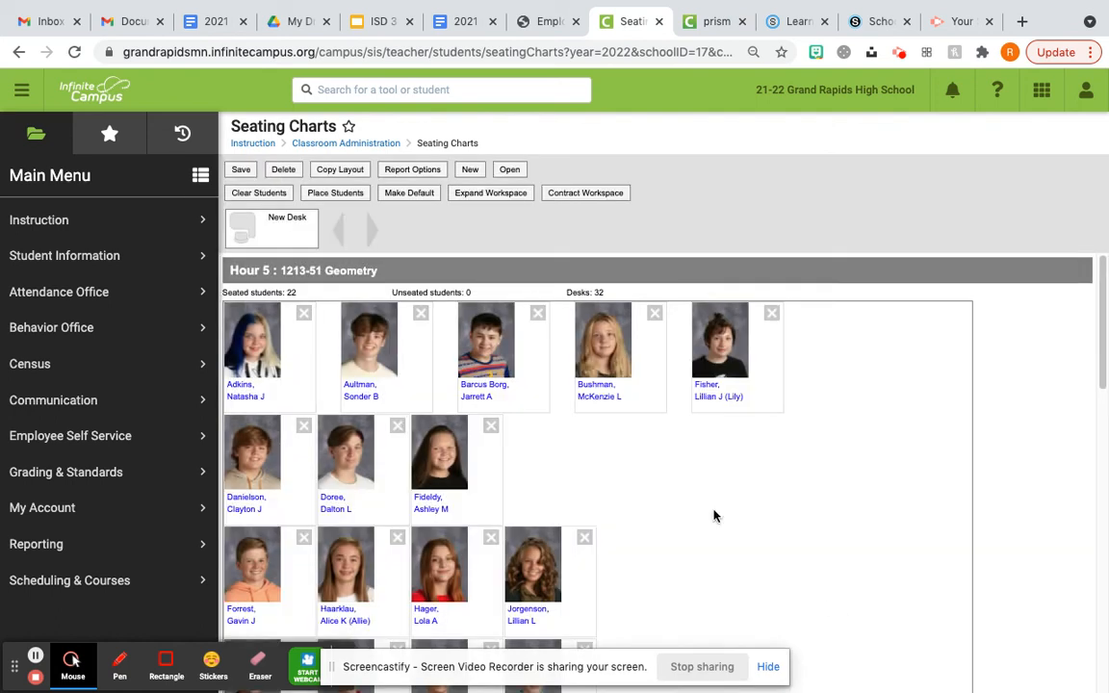
Save the Hour 5 chart once more and start a new seating chart
left_click(236, 171)
left_click(472, 170)
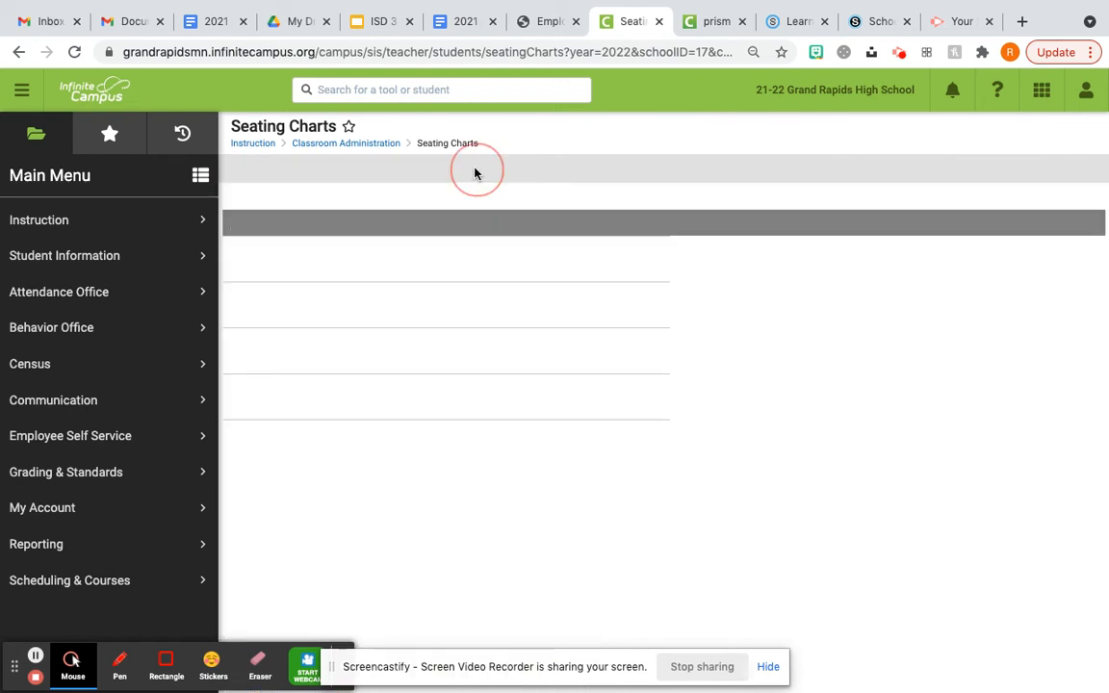
Create a seating chart named Hour 6 for section 1213-61 Geometry with 4 columns and 8 rows
left_click(246, 288)
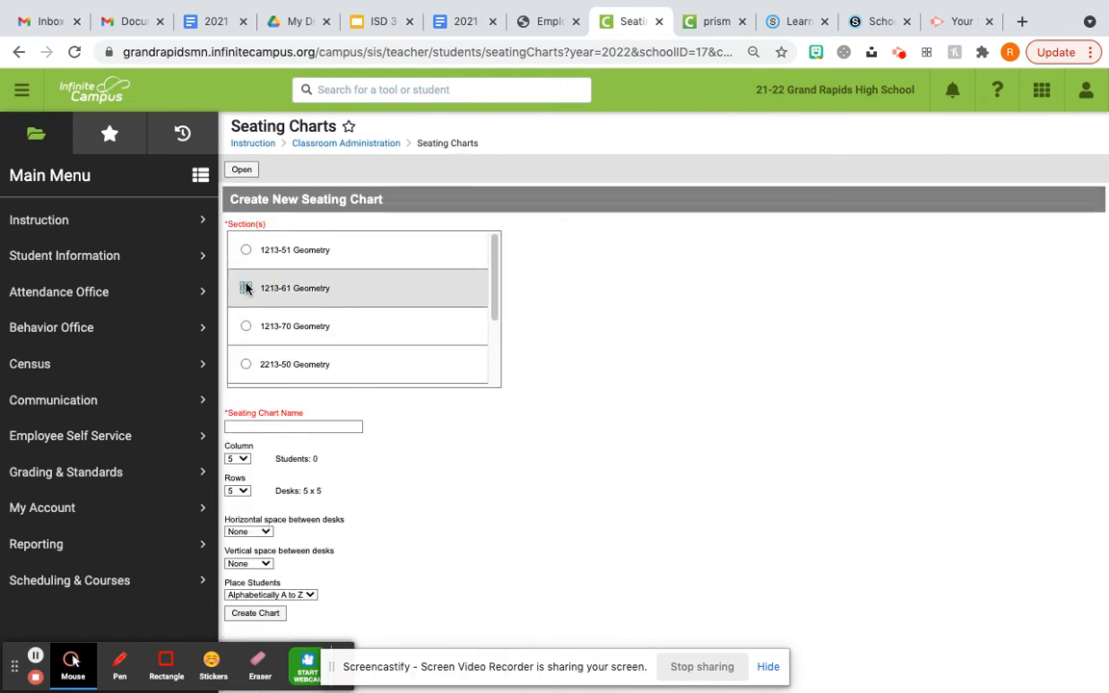
left_click(306, 429)
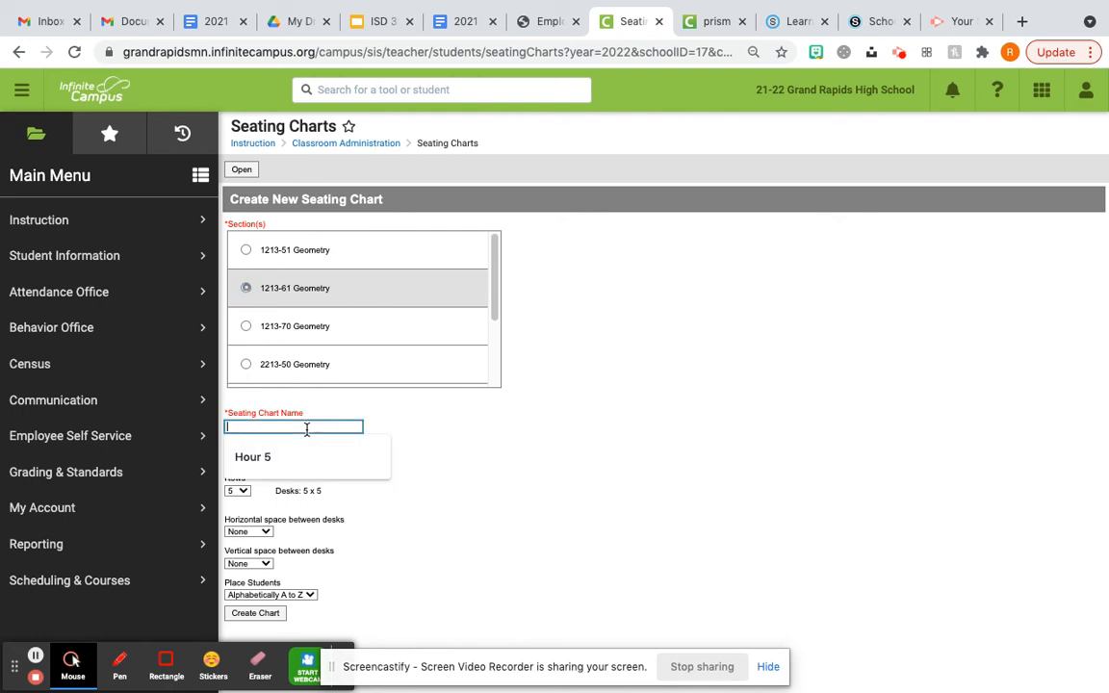
type("Hour 6")
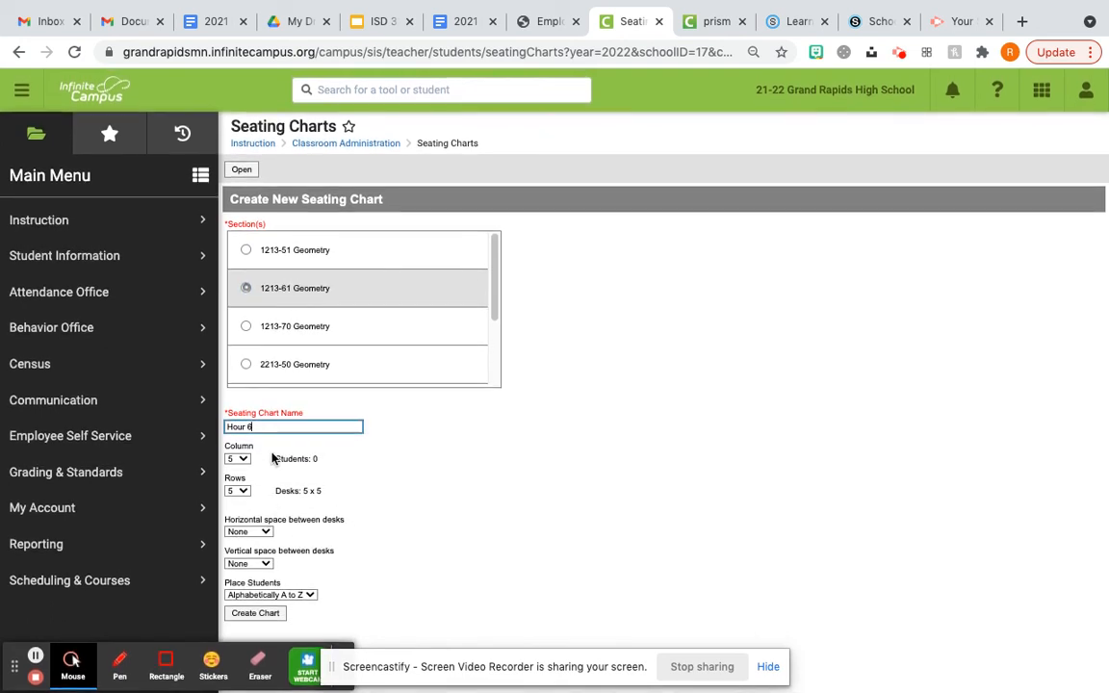
left_click(241, 460)
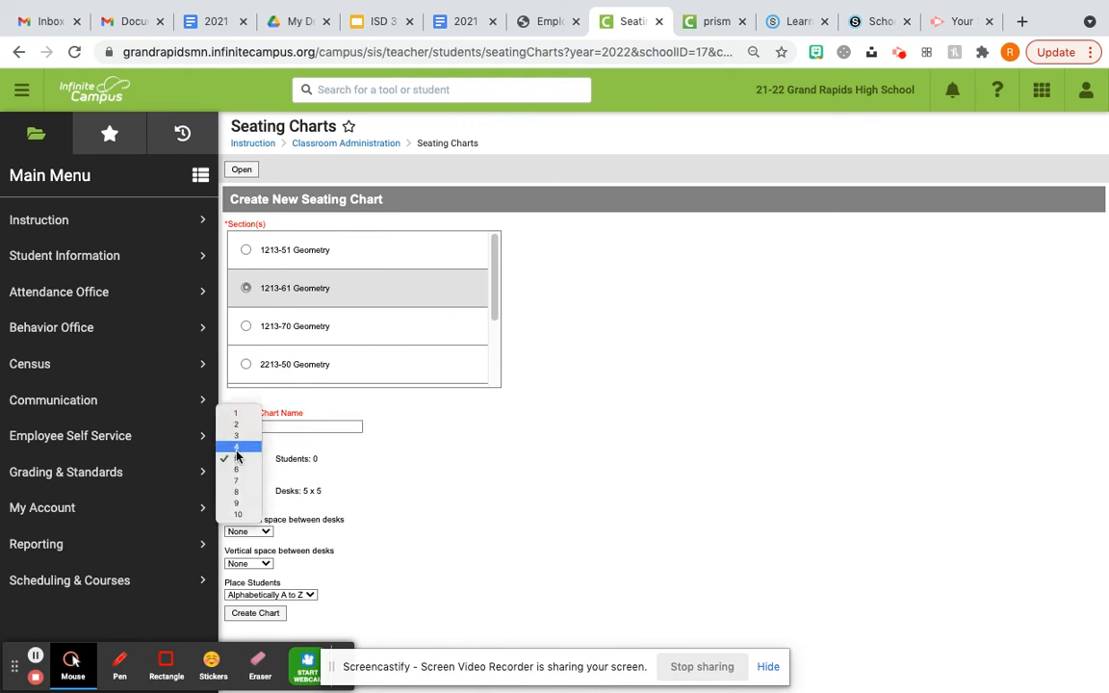
left_click(233, 444)
left_click(237, 491)
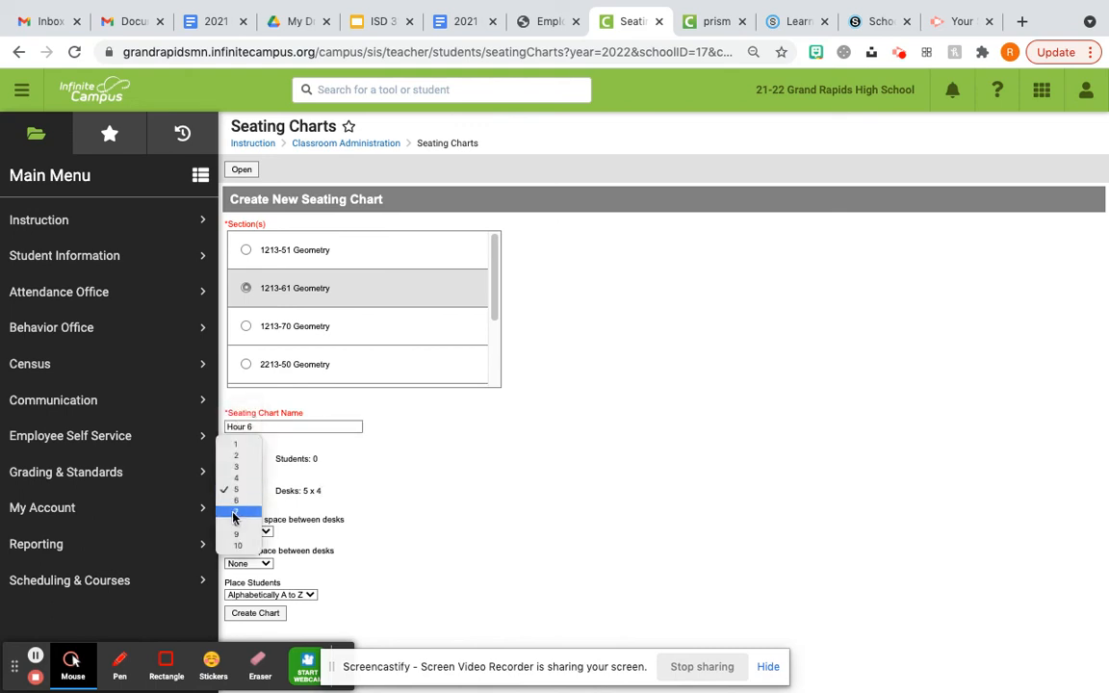
left_click(232, 525)
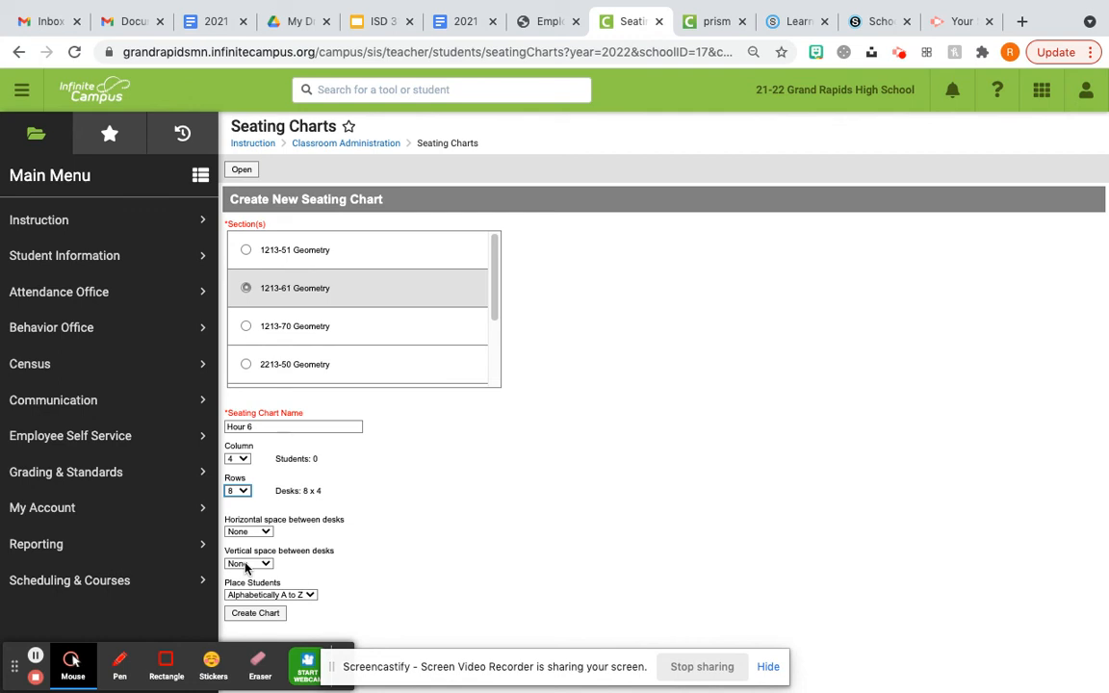
left_click(256, 617)
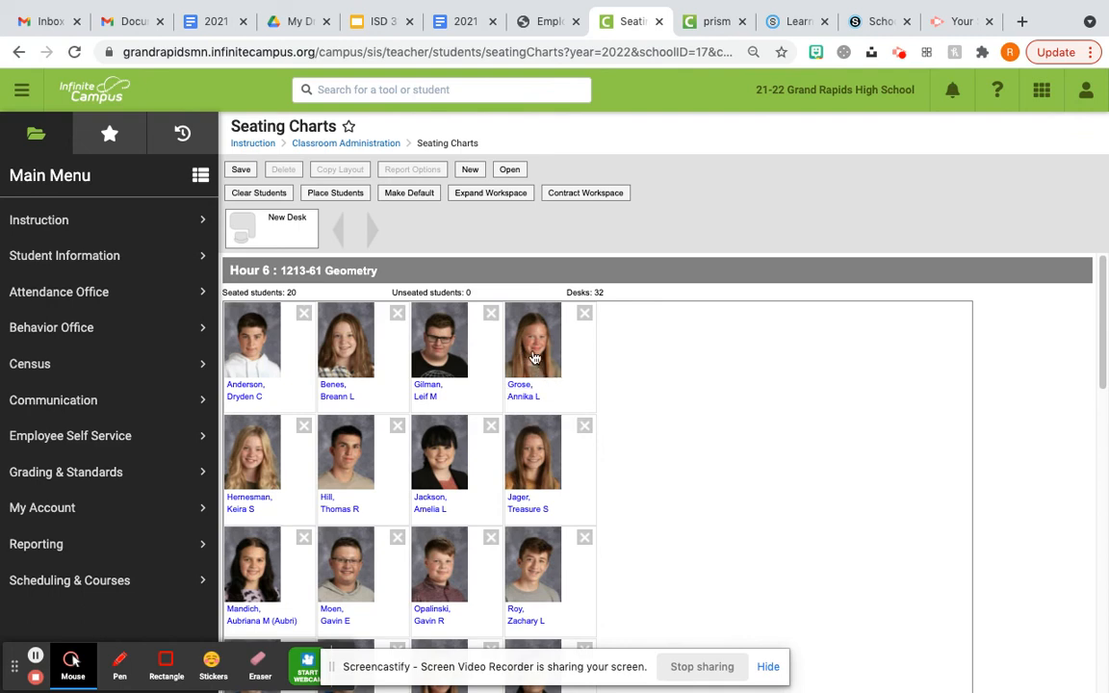
Add a new desk in the empty space beyond the end of the first row and align it with that row
mouse_move(534, 360)
left_mouse_down()
mouse_move(605, 361)
mouse_move(528, 362)
left_mouse_up()
scroll(709, 450, "down", 4)
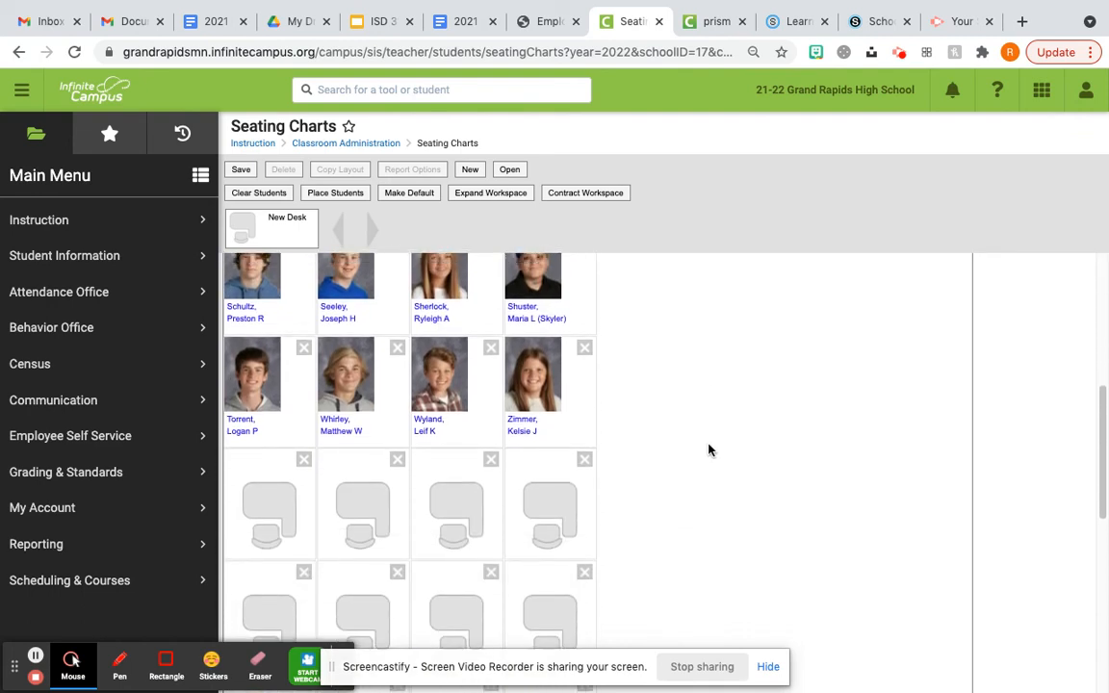
scroll(710, 451, "up", 4)
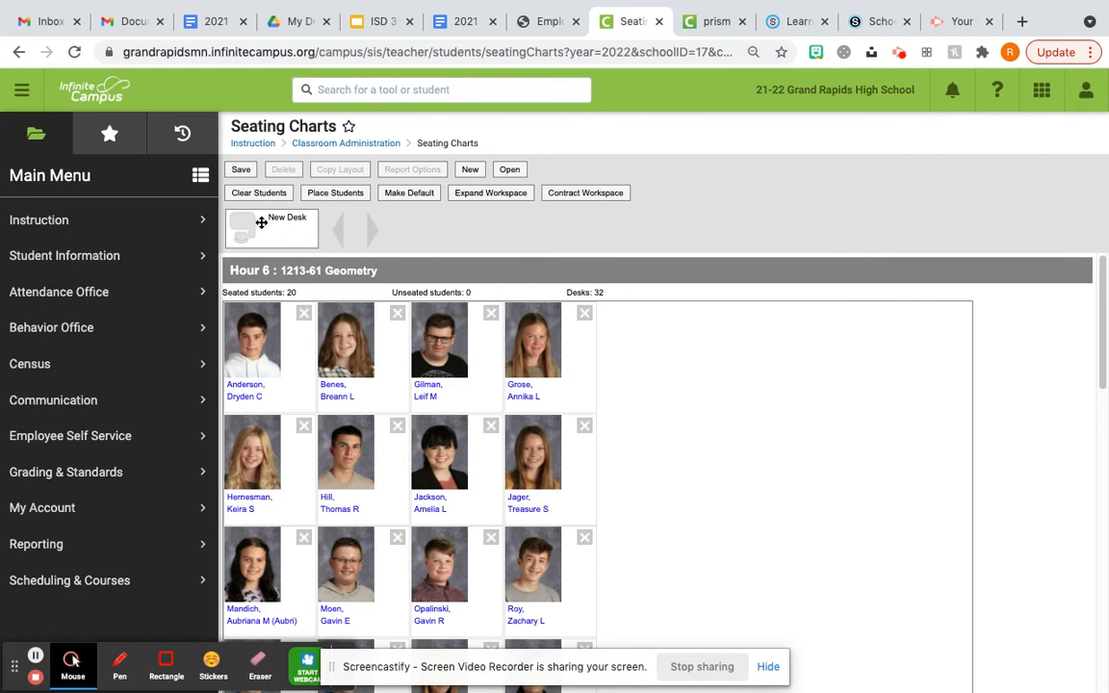
left_click_drag(261, 223, 351, 230)
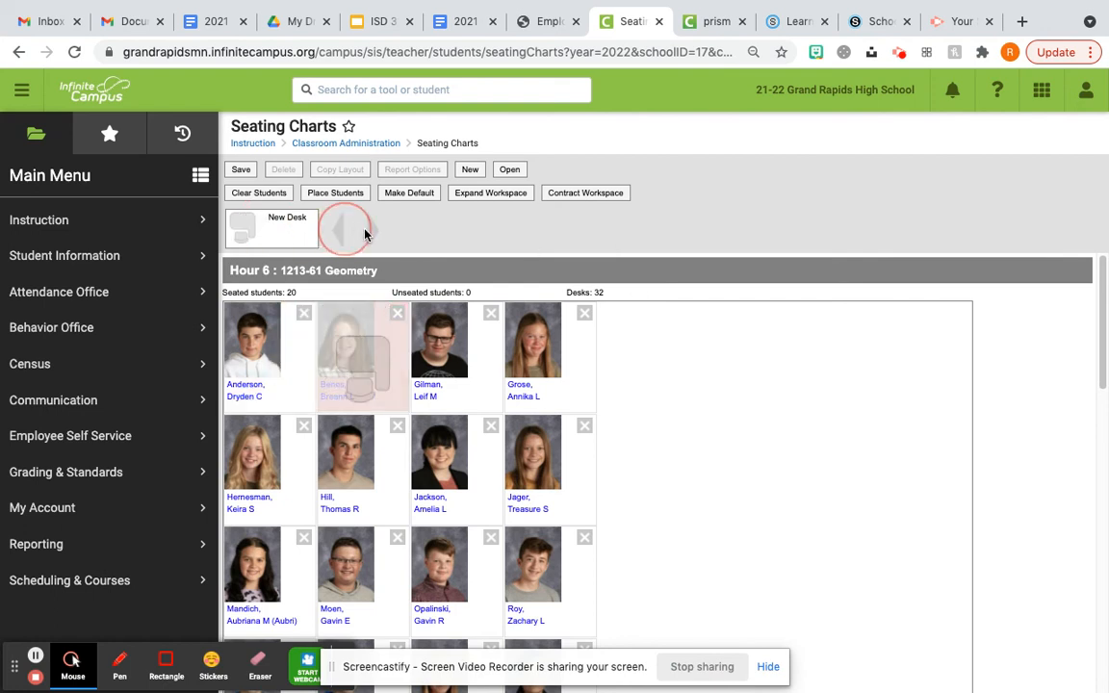
left_click_drag(257, 228, 678, 329)
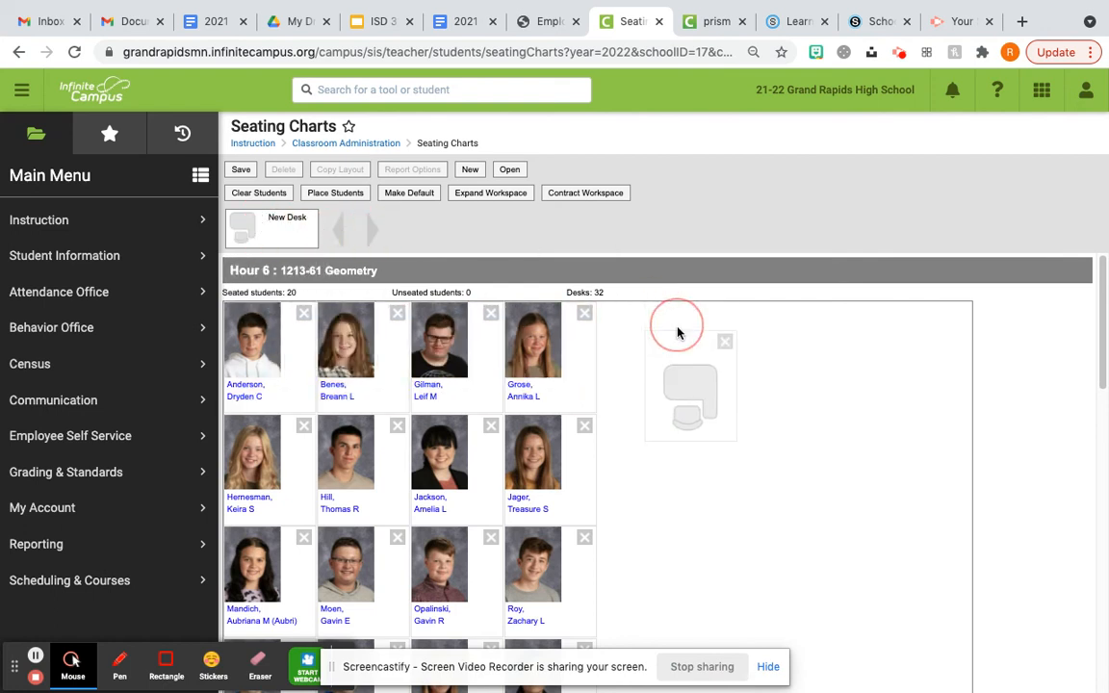
left_click(674, 342)
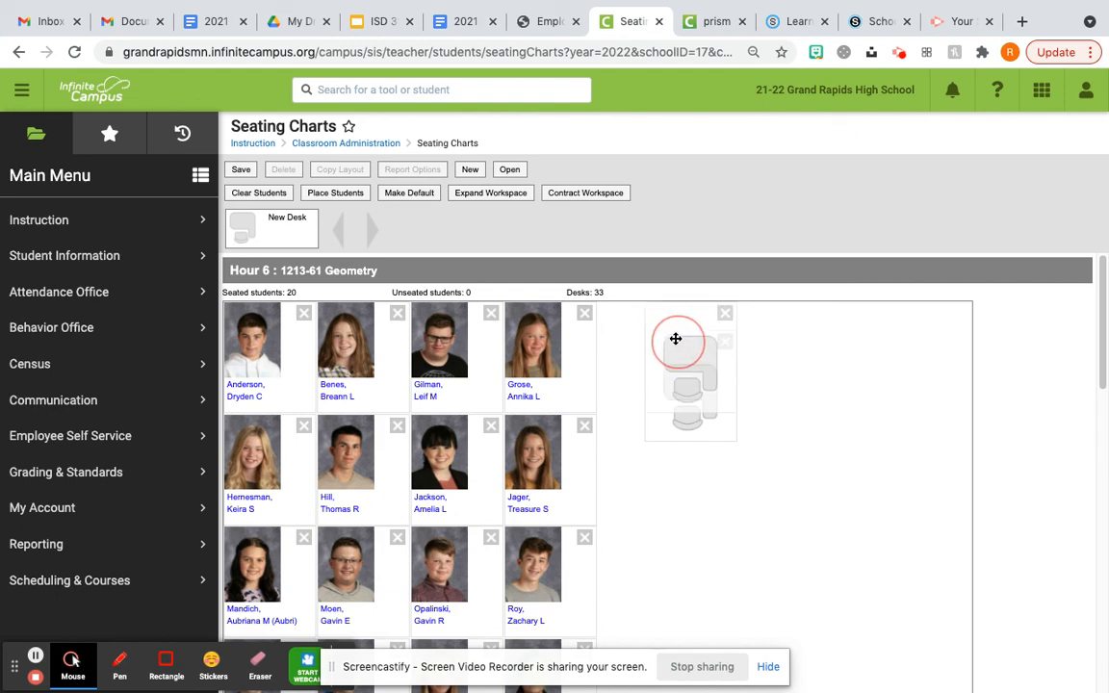
Delete the last empty desk in the bottom row of the Hour 6 chart
scroll(647, 467, "down", 5)
scroll(630, 581, "up", 5)
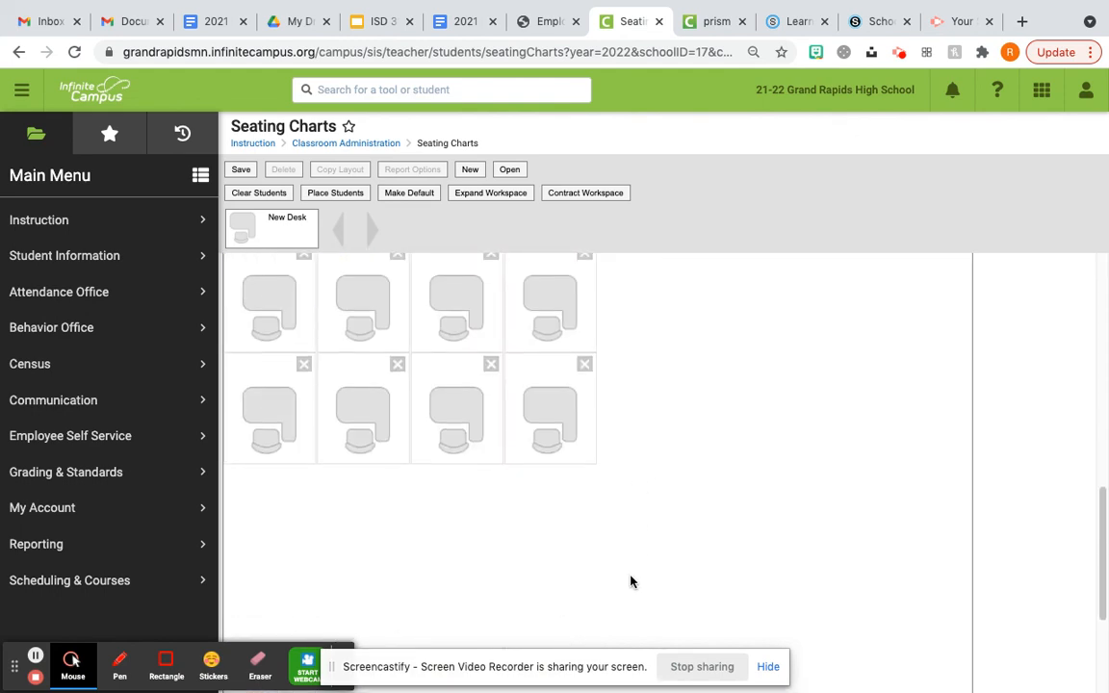
left_click(586, 368)
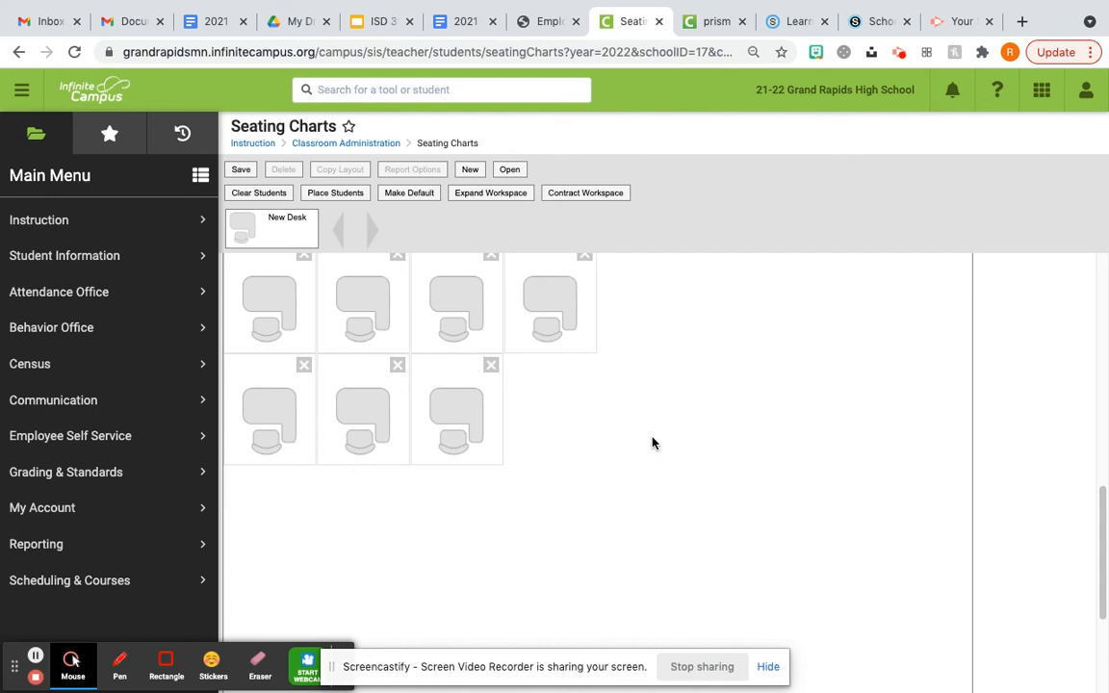
scroll(650, 441, "up", 10)
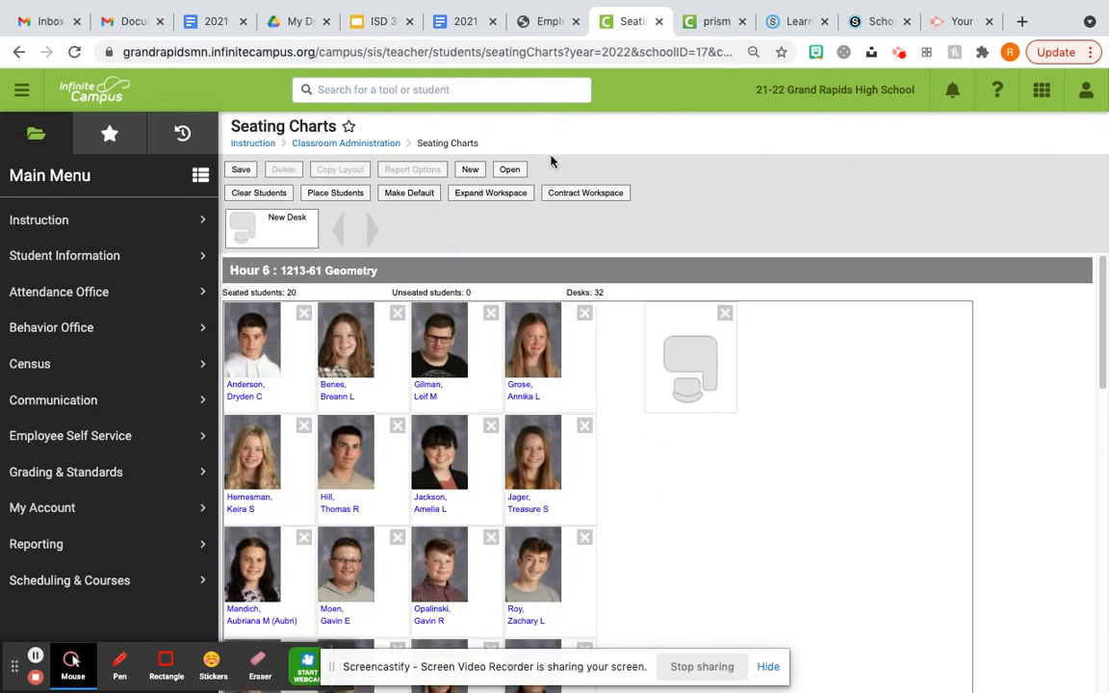
Save the Hour 6 seating chart, then view its report options and close them without generating a report
left_click(239, 171)
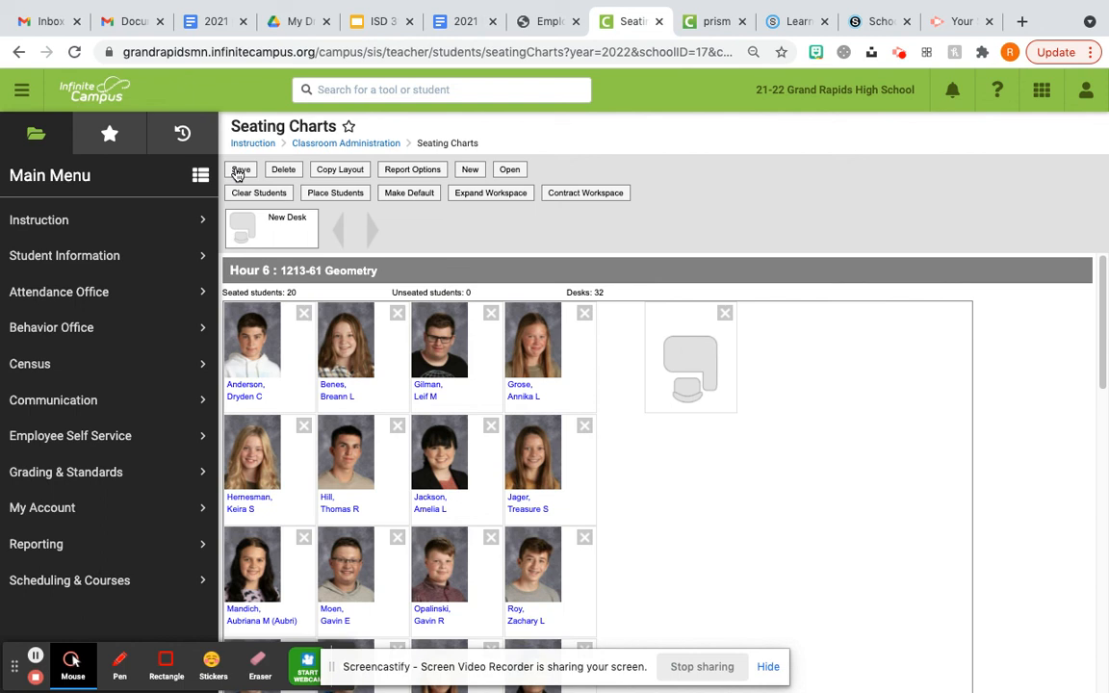
left_click(430, 170)
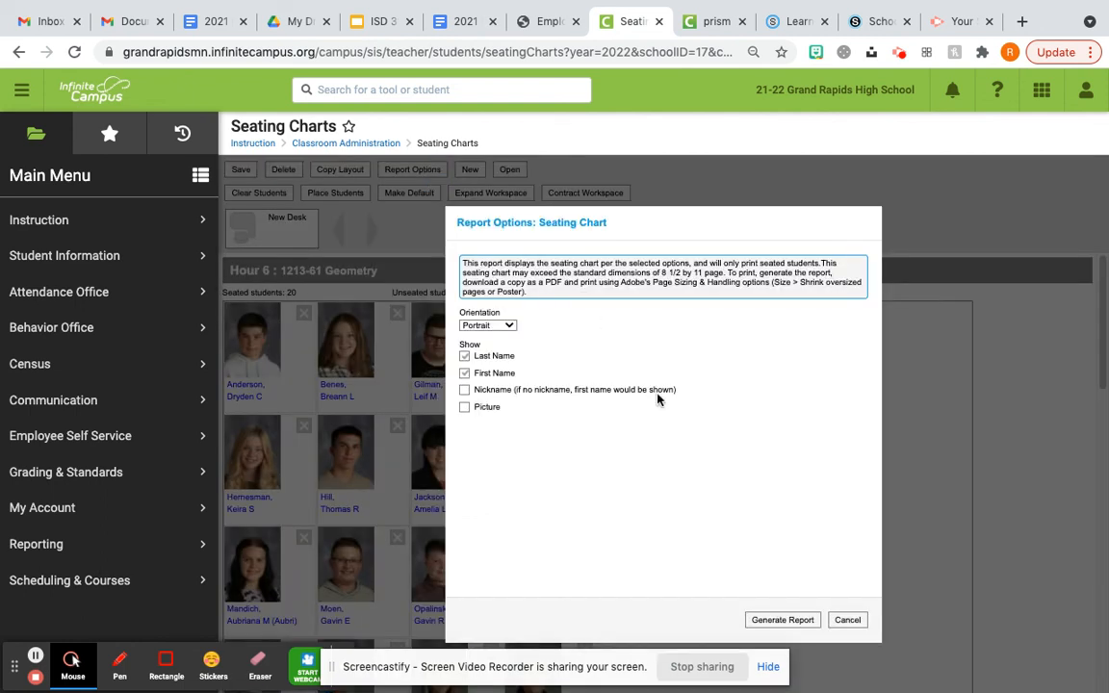
left_click(850, 621)
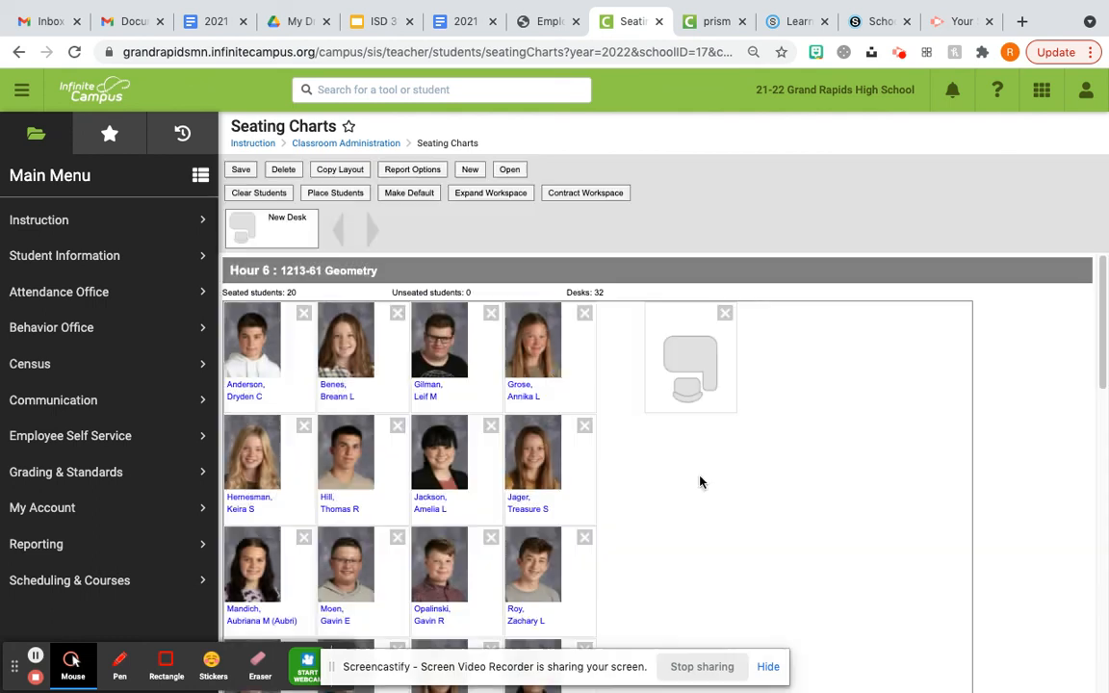
Start a new seating chart for section 1213-70 Geometry and name it Hour 7
left_click(470, 170)
left_click(243, 327)
left_click(257, 426)
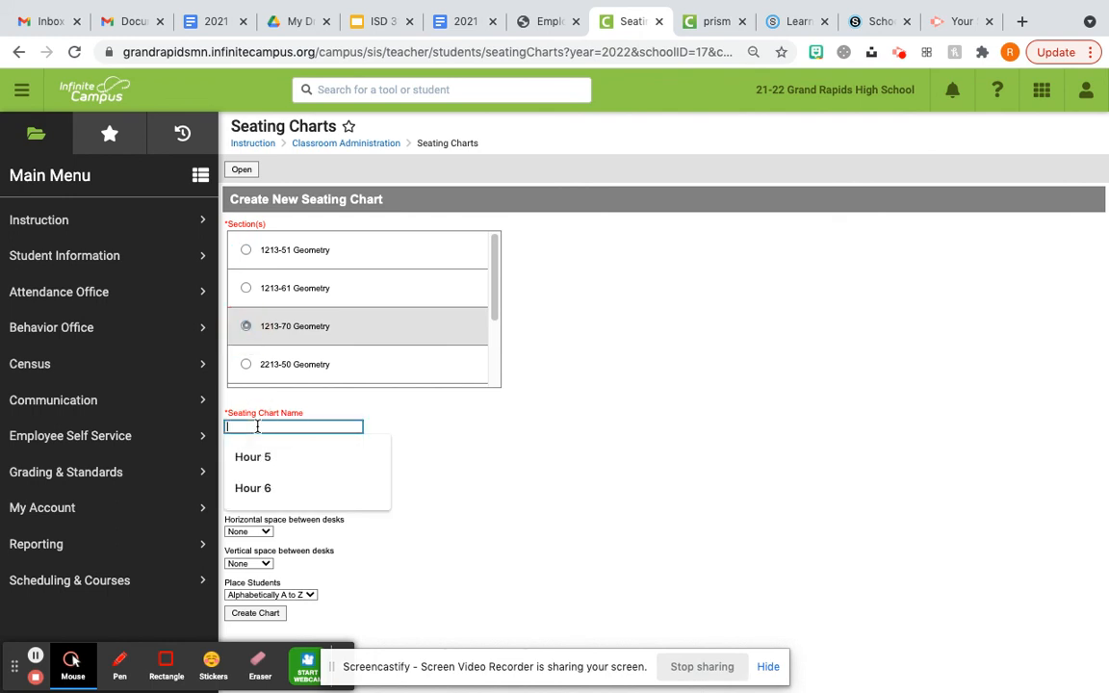
type("Hour 7")
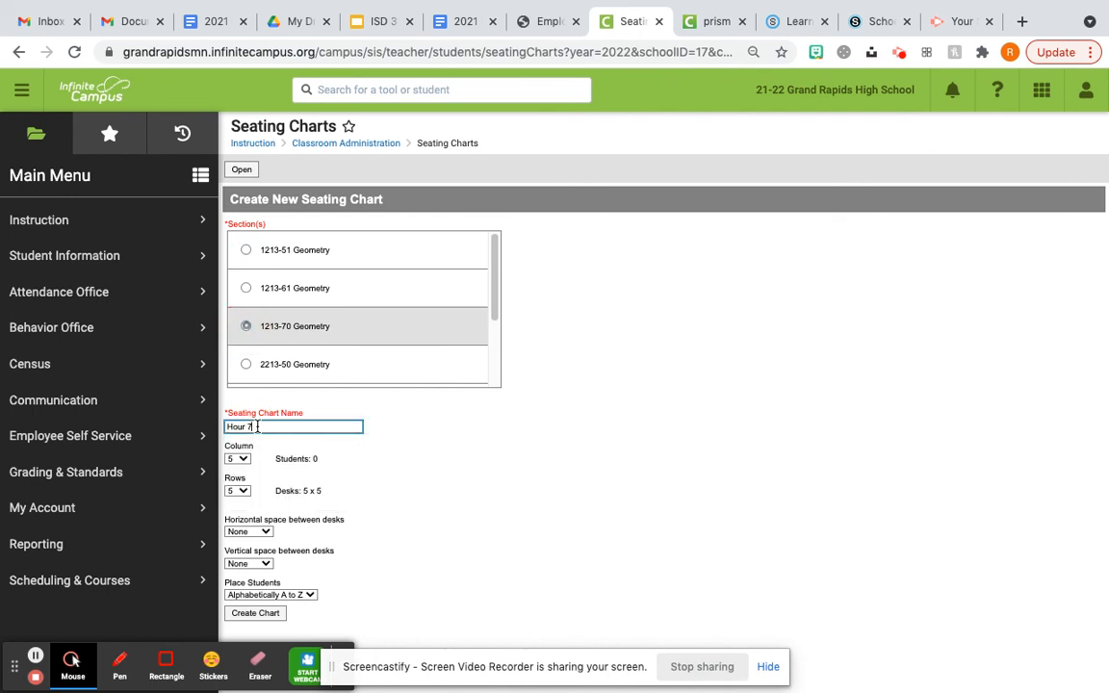
key("Tab")
key("Tab")
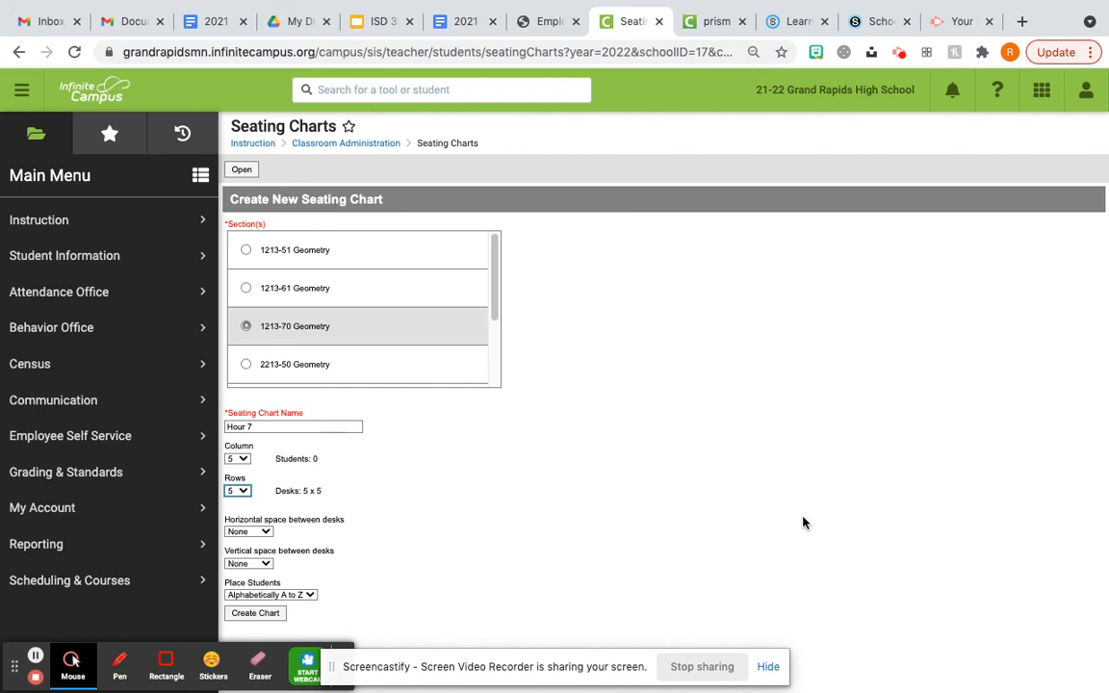